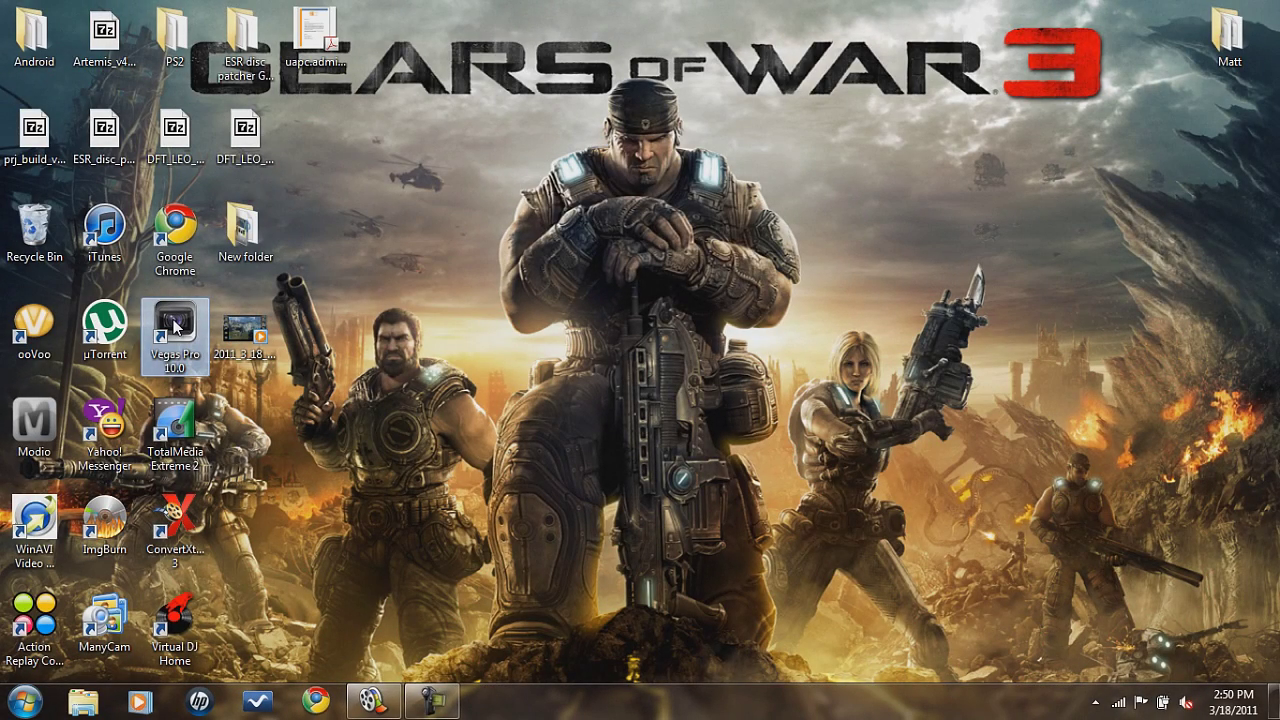
# - Launch Vegas Pro 10.0 from its desktop shortcut to get an empty 1280x720, 30p project
pyautogui.doubleClick(175, 325)
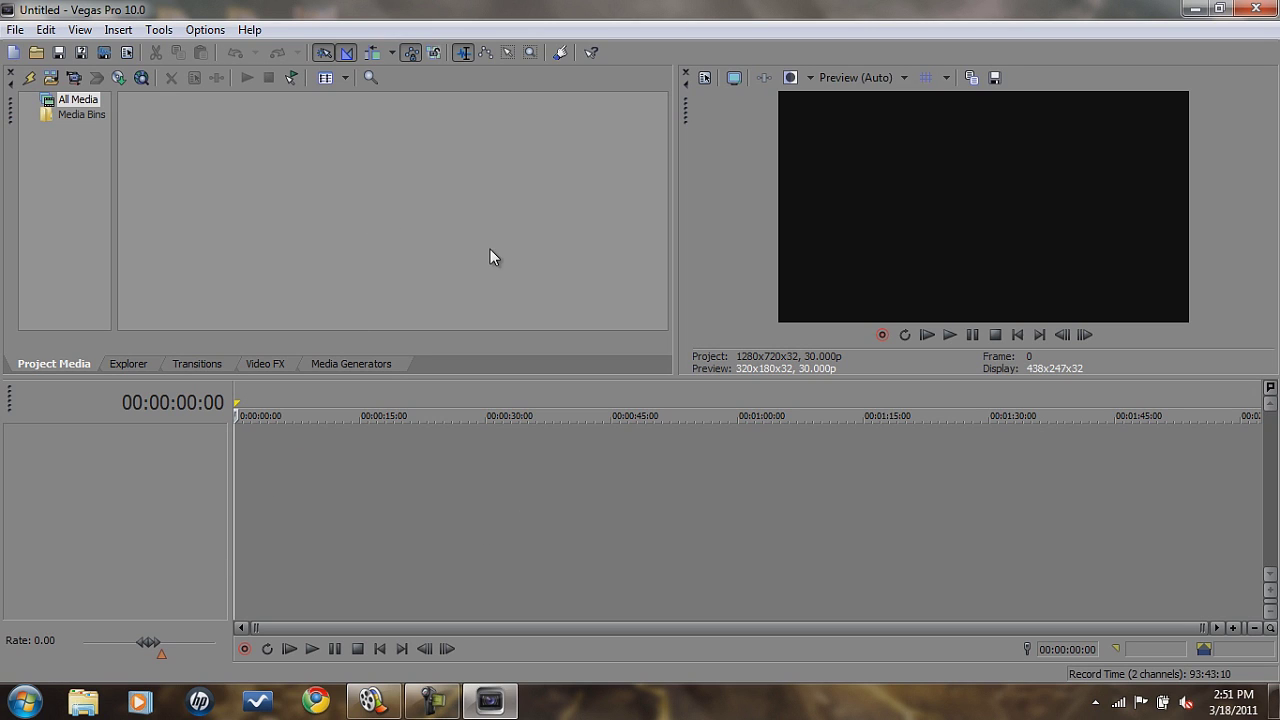
# - Set project video to the HDV 720-30p template with frame rate 30 and 8-bit pixels, then apply
pyautogui.click(705, 79)
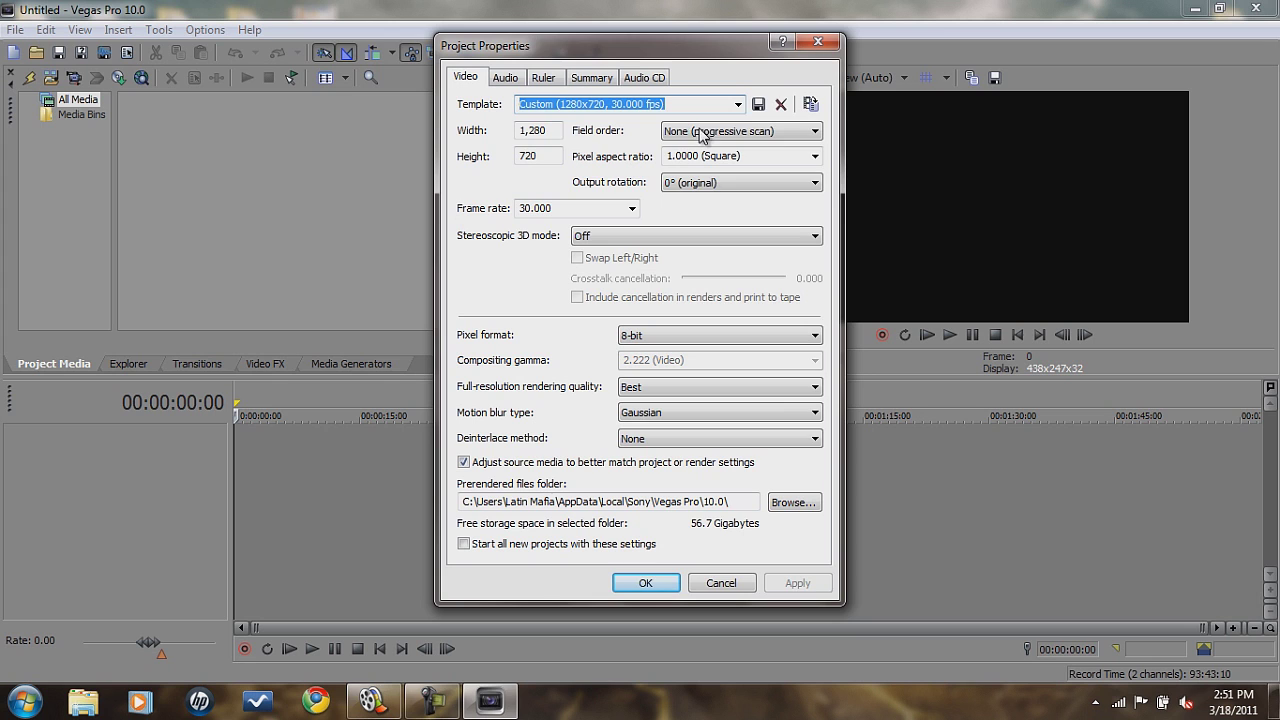
pyautogui.click(738, 104)
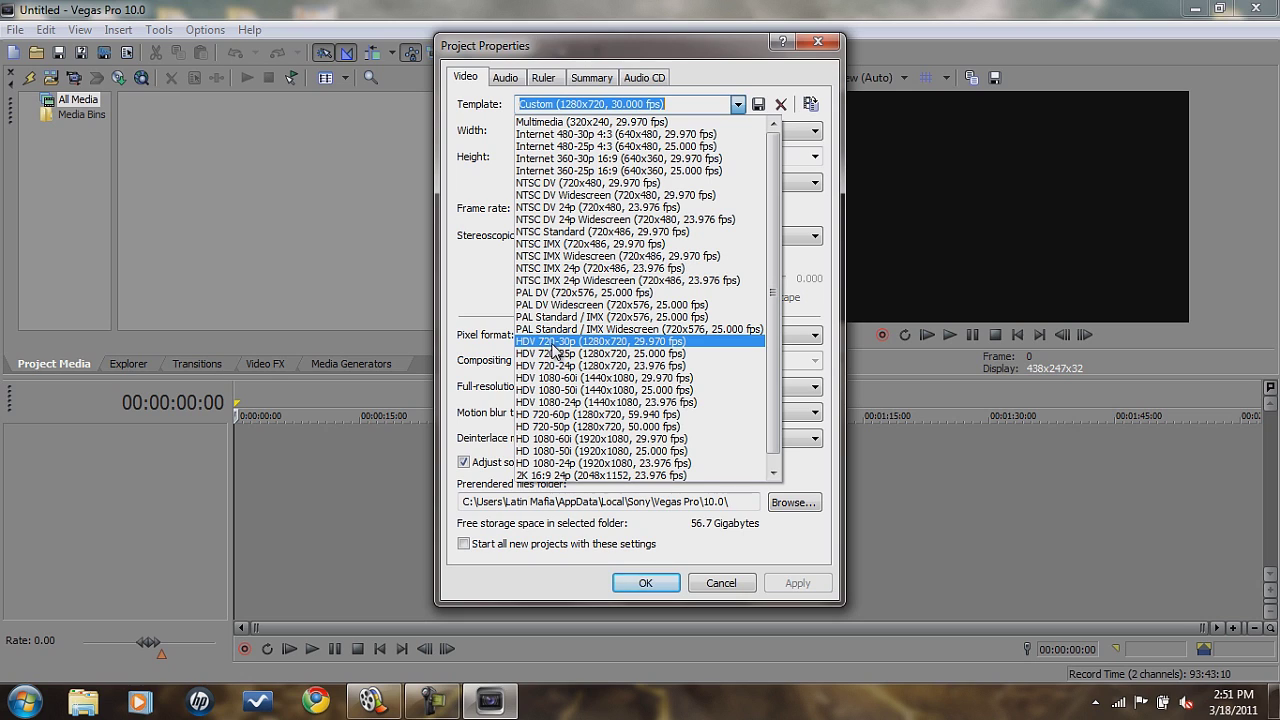
pyautogui.click(586, 342)
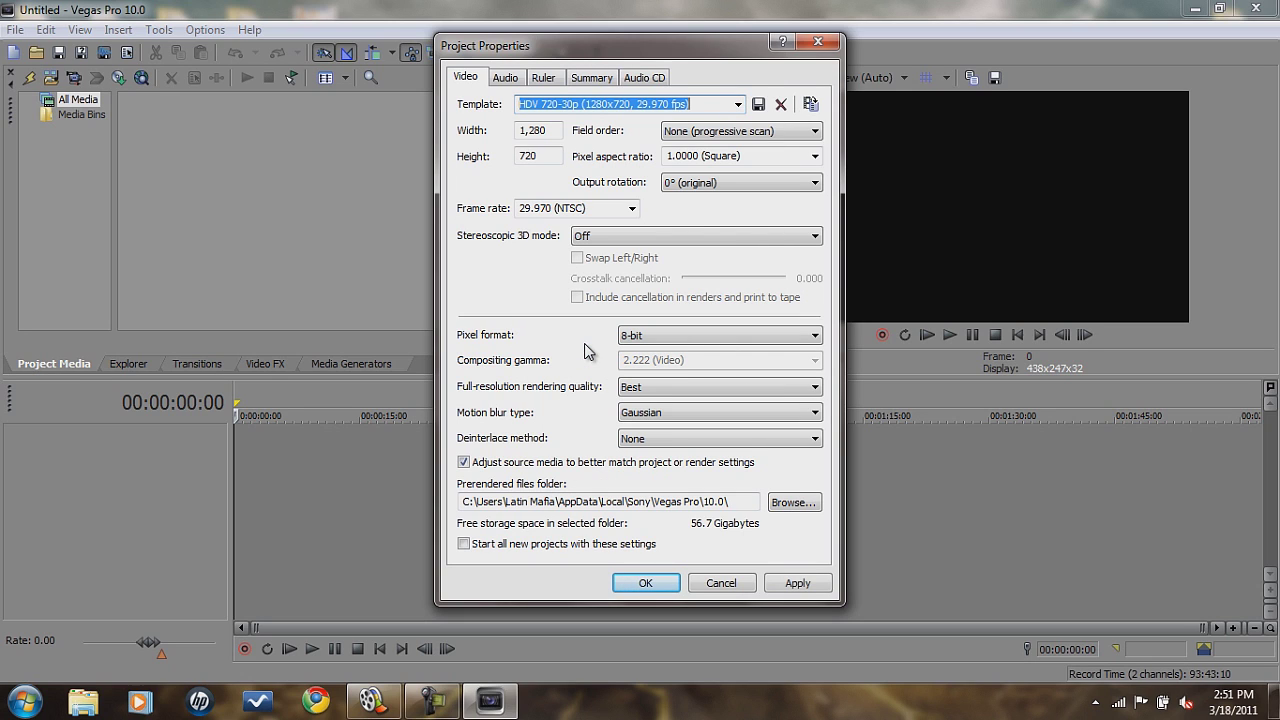
pyautogui.click(740, 131)
pyautogui.click(632, 208)
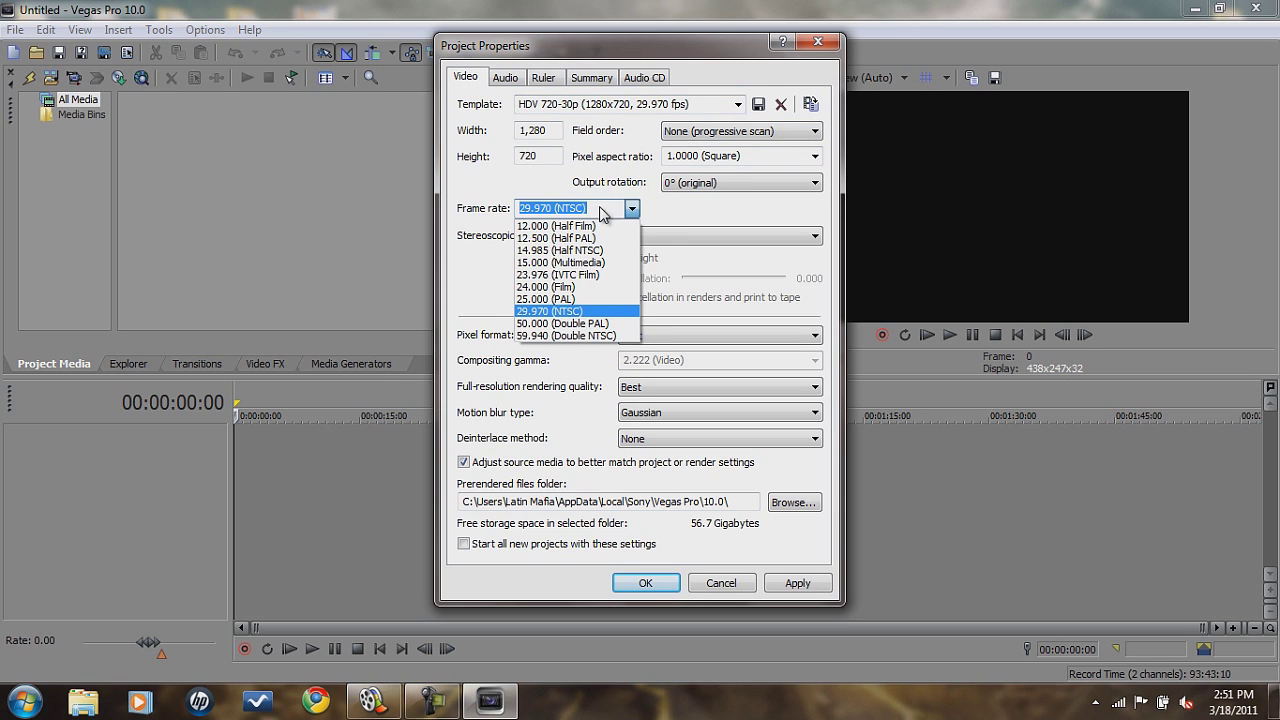
pyautogui.click(600, 208)
pyautogui.press('BackSpace')
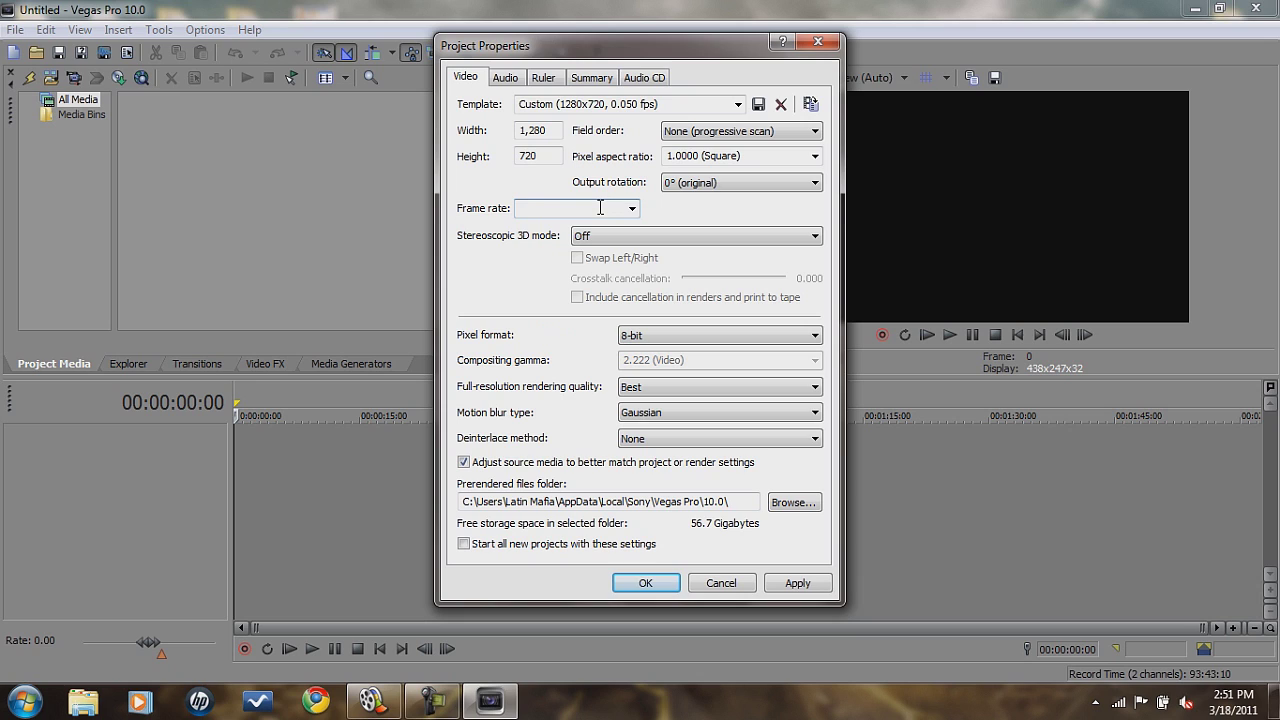
pyautogui.write('30')
pyautogui.click(636, 337)
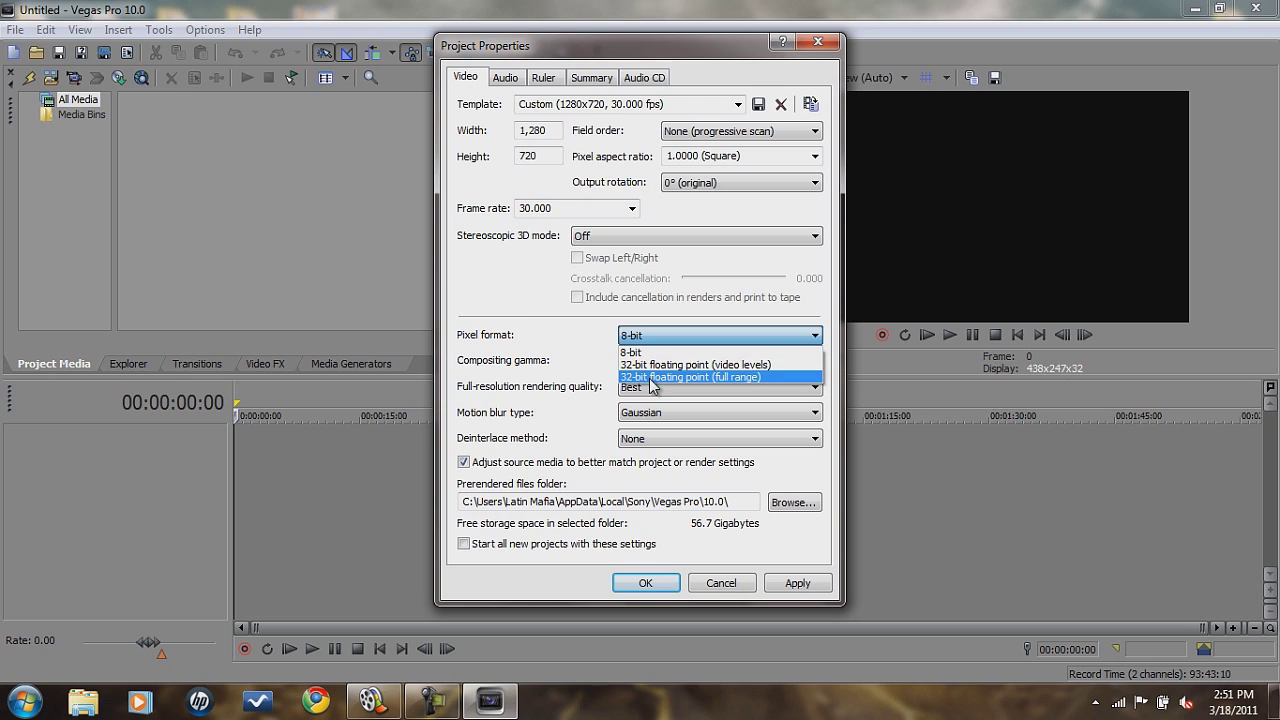
pyautogui.click(652, 352)
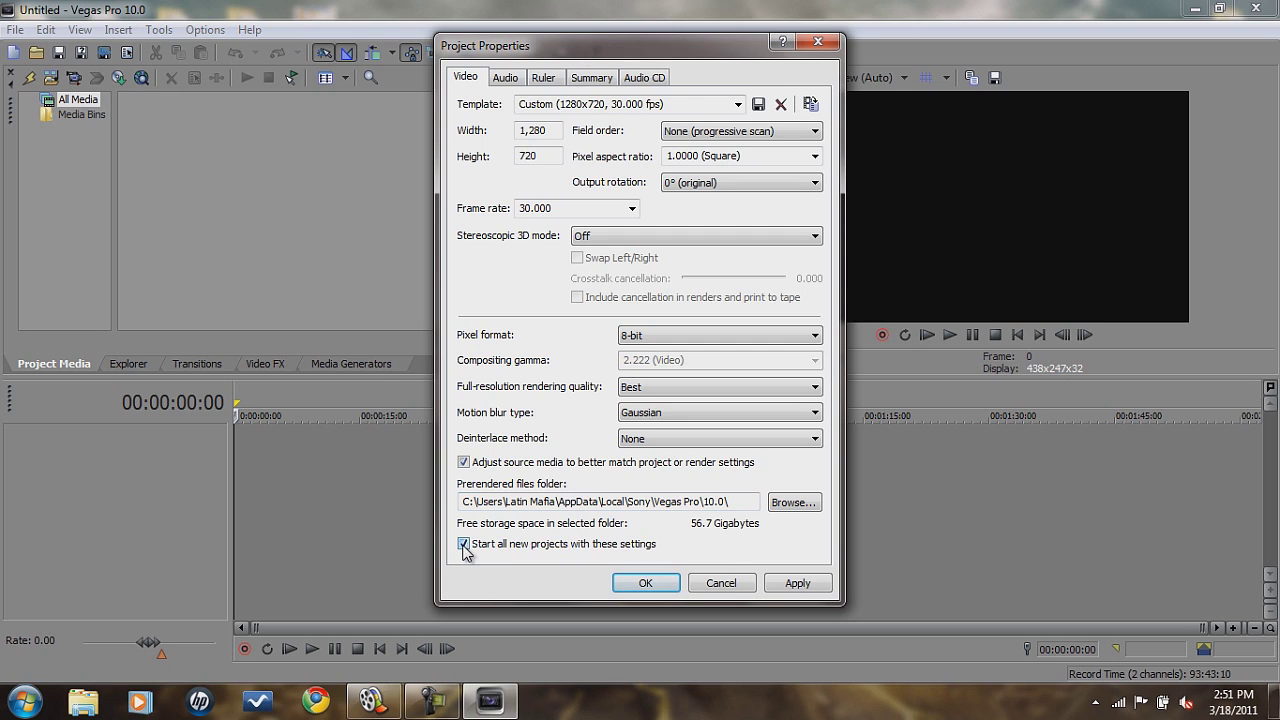
pyautogui.click(790, 584)
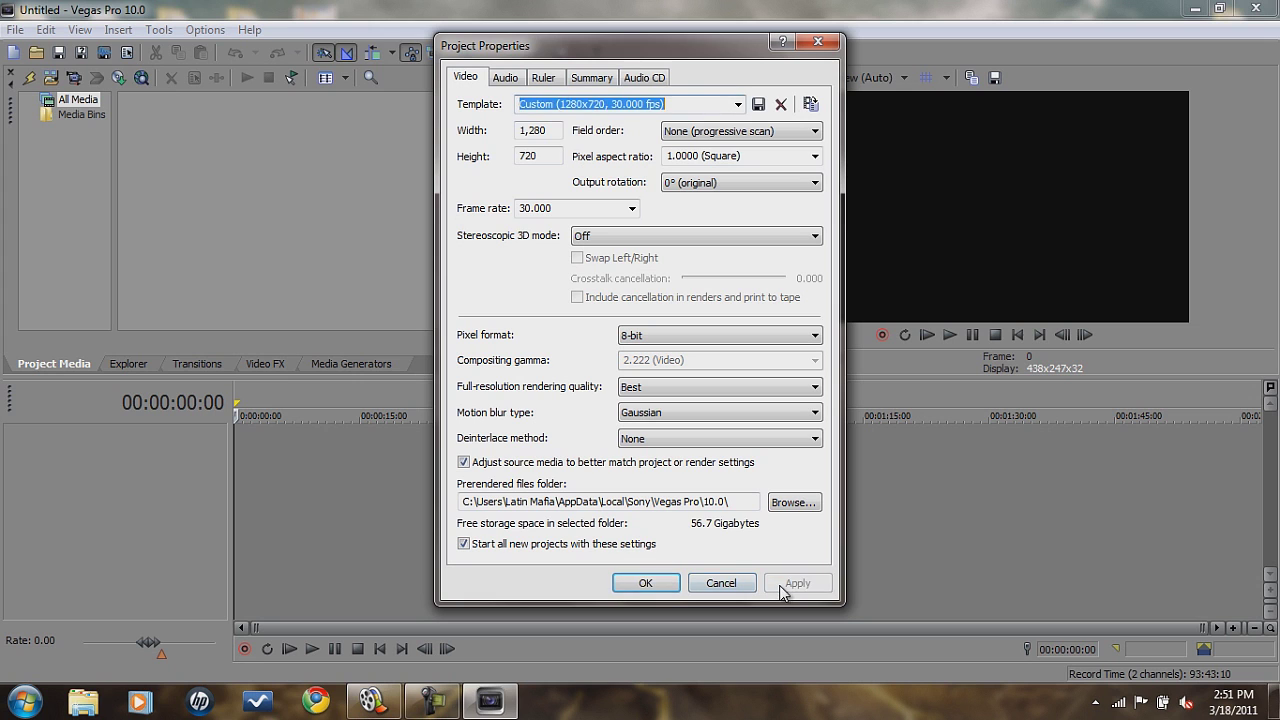
pyautogui.click(648, 583)
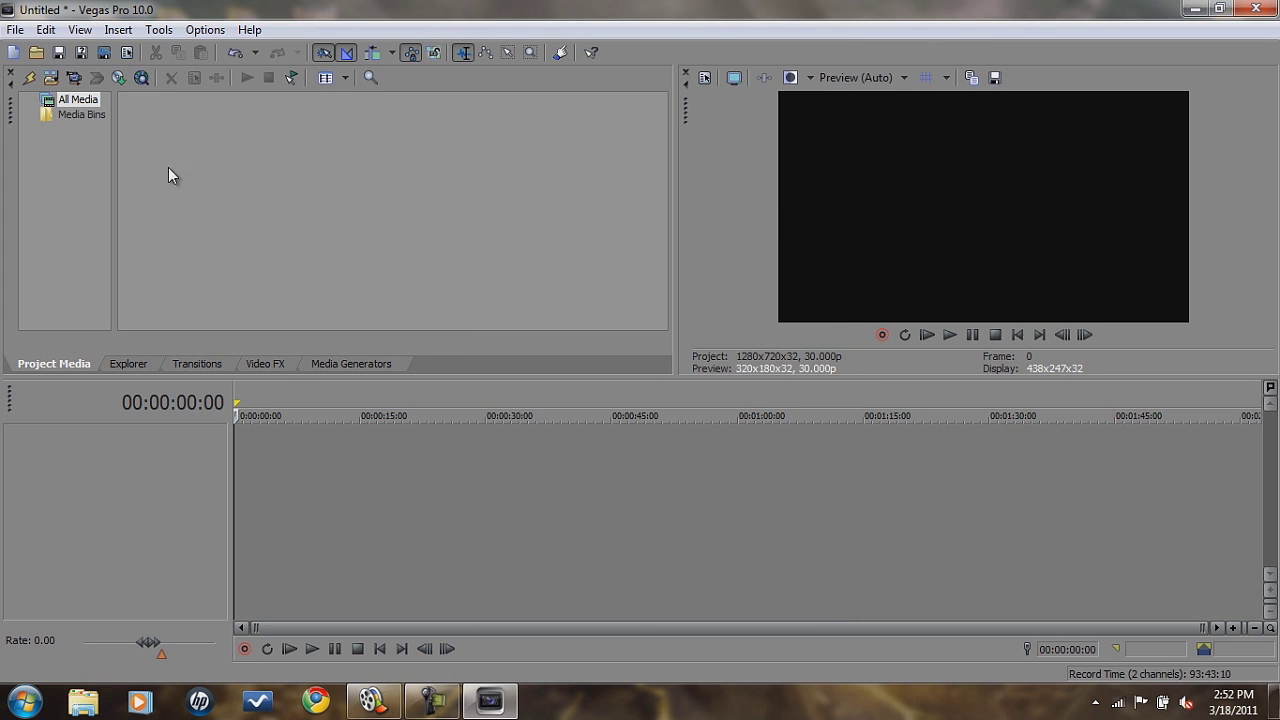
# - Import 2011_3_18_14_46_48.mp4 from the Desktop and place it at the start of the timeline
pyautogui.click(51, 78)
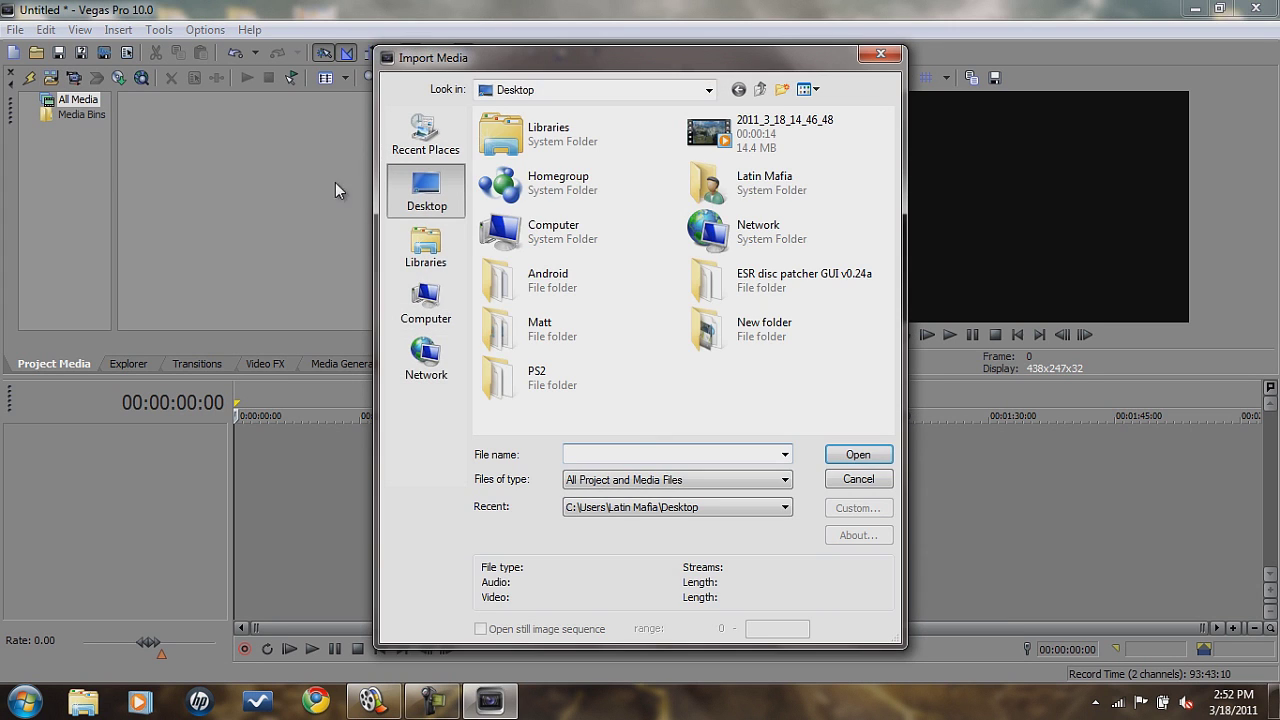
pyautogui.doubleClick(786, 135)
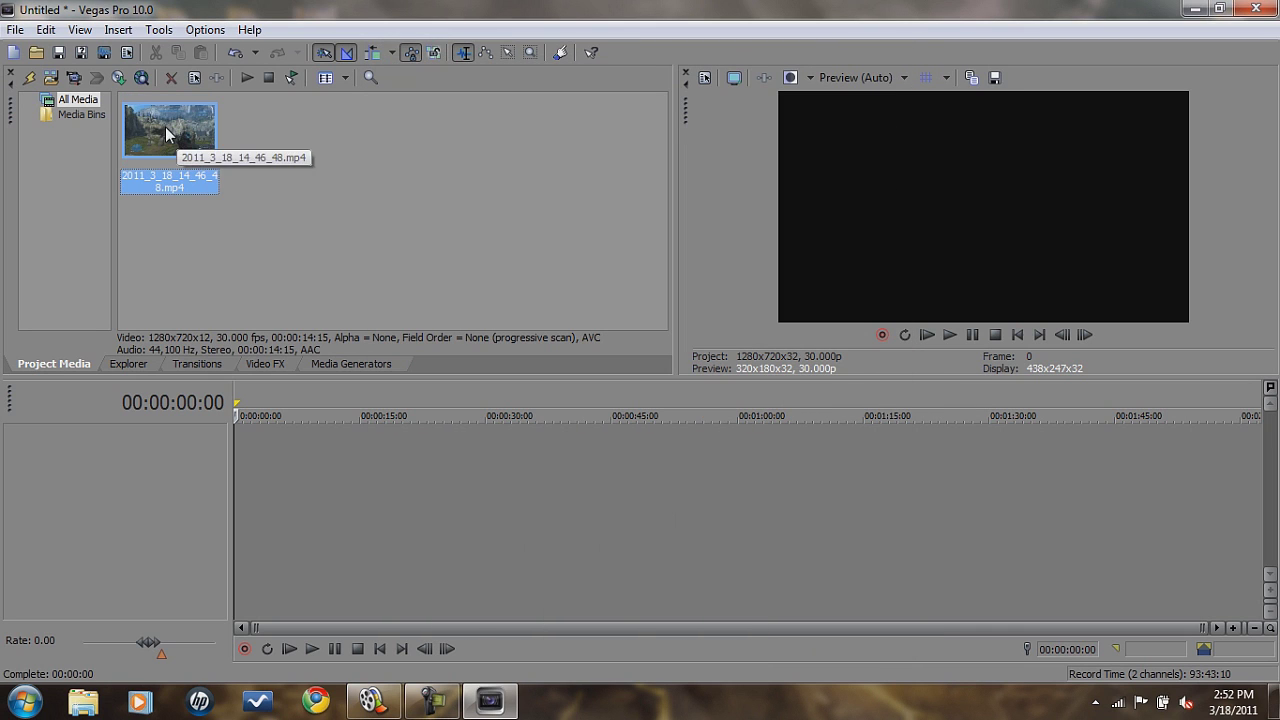
pyautogui.moveTo(197, 237); pyautogui.dragTo(223, 461)
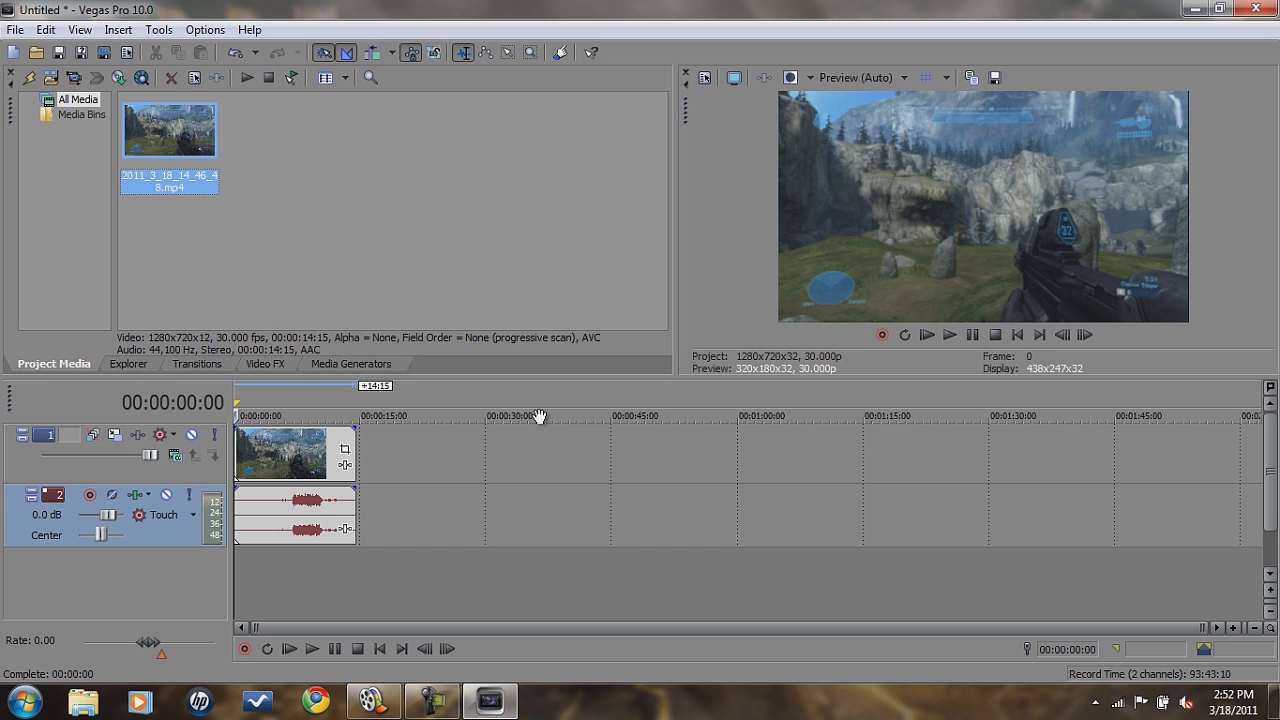
# - Apply the Xbox 360 HD preset in the clip's Event Pan/Crop window
pyautogui.click(344, 450)
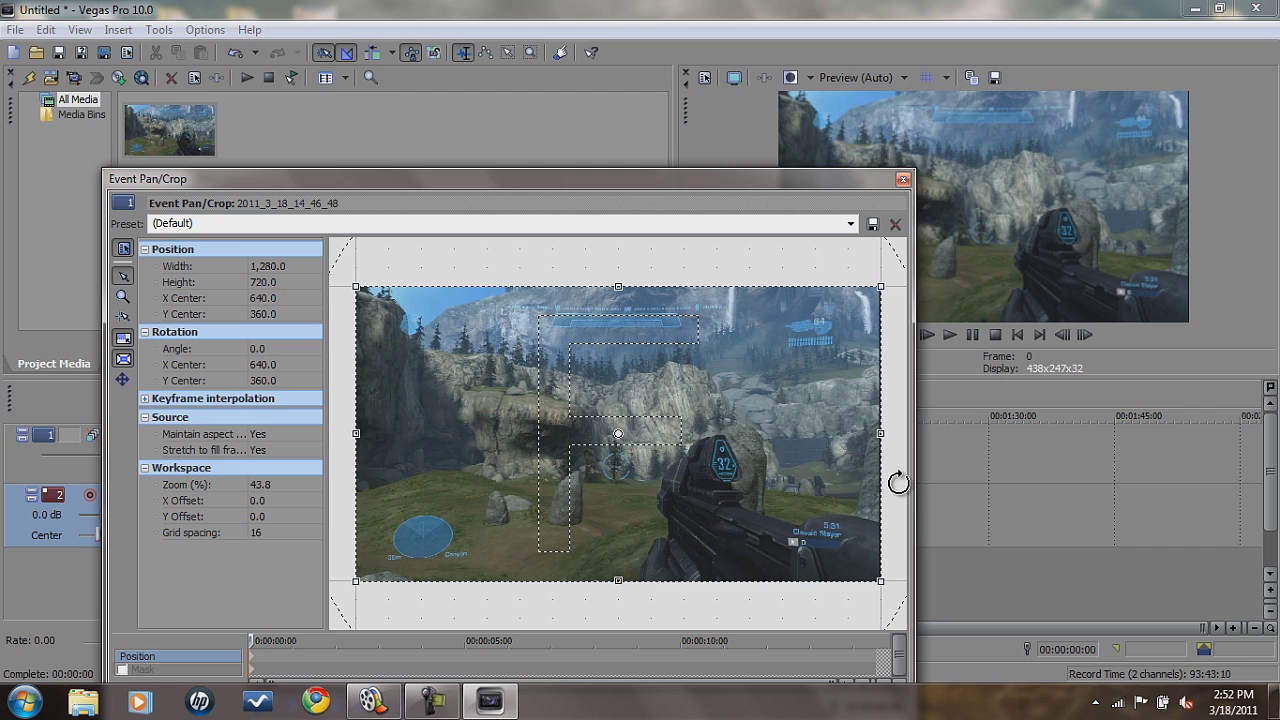
pyautogui.click(852, 223)
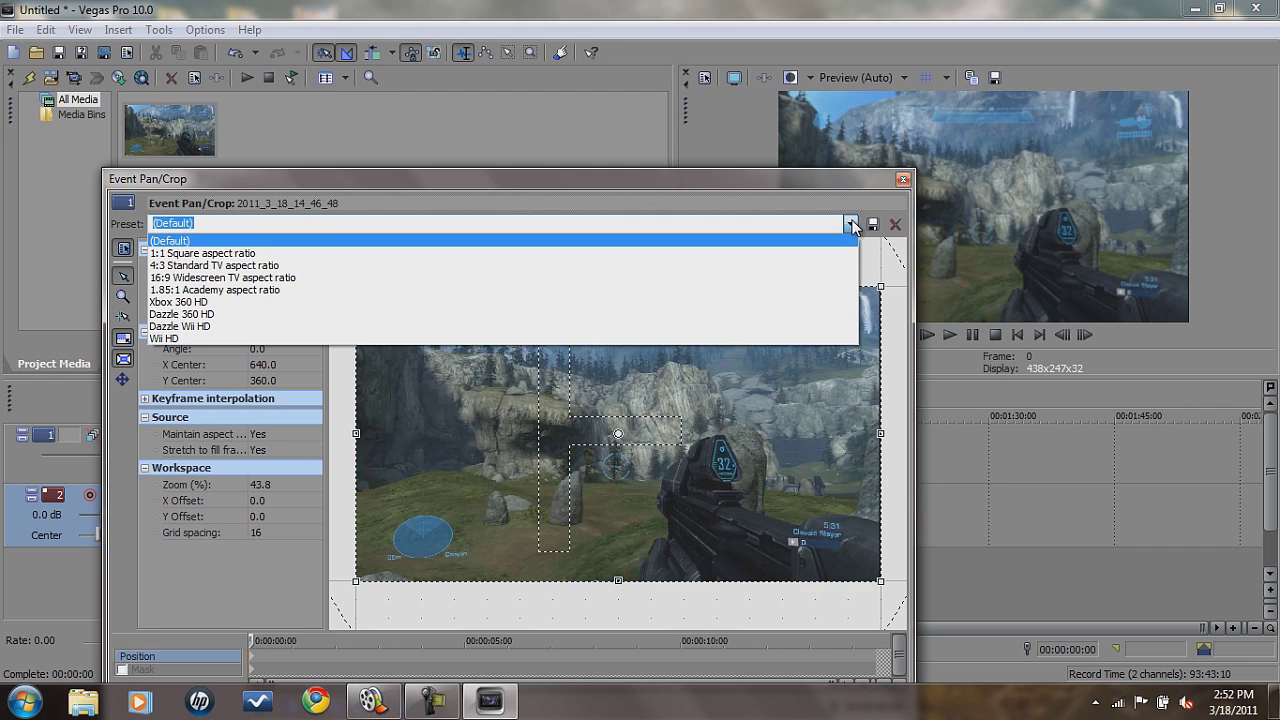
pyautogui.click(816, 303)
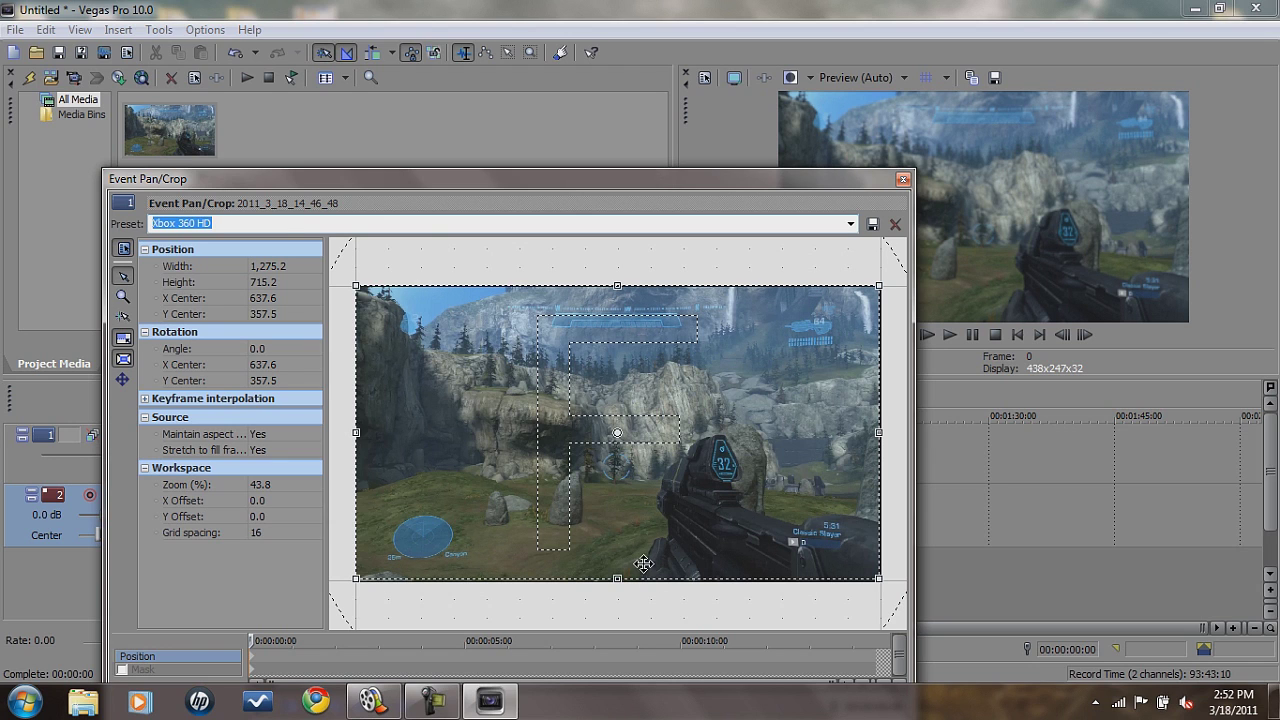
pyautogui.press('Home')
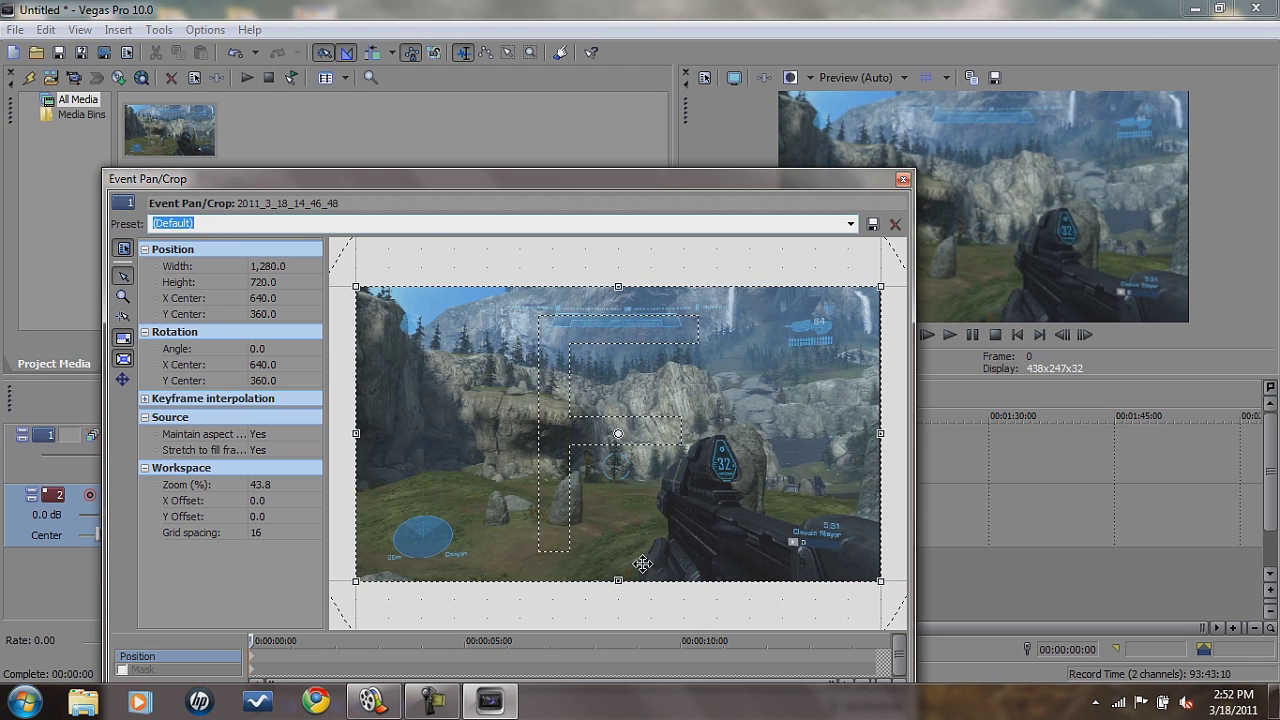
pyautogui.click(850, 224)
pyautogui.click(826, 302)
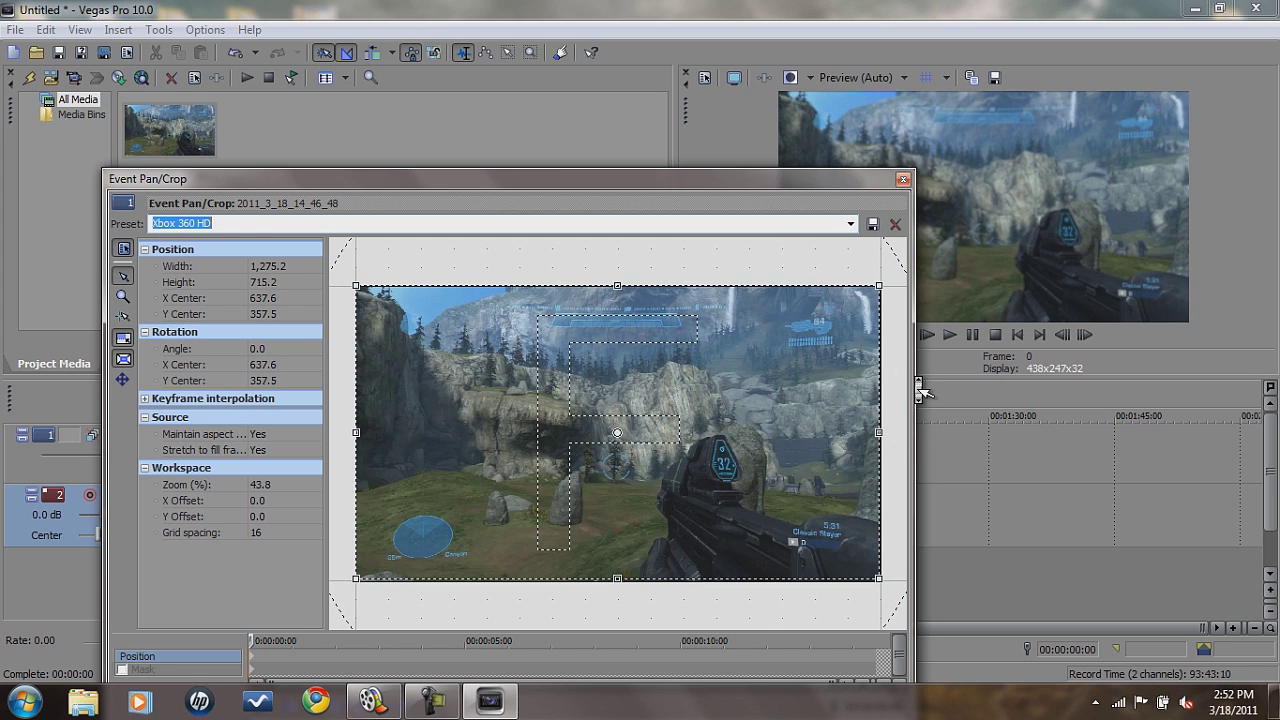
pyautogui.press('Up')
pyautogui.click(850, 224)
pyautogui.click(826, 302)
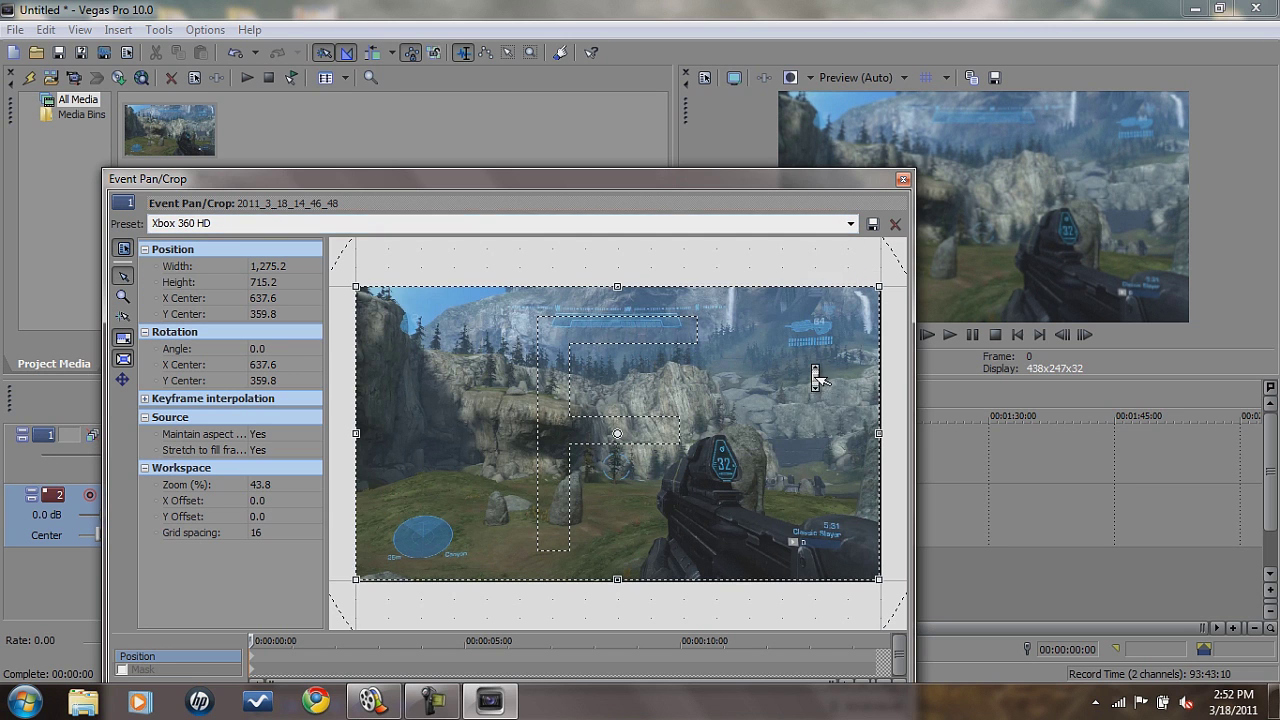
# - Set Maintain aspect ratio to No and close the crop editor
pyautogui.scroll(-5, 811, 372)
pyautogui.scroll(6, 850, 450)
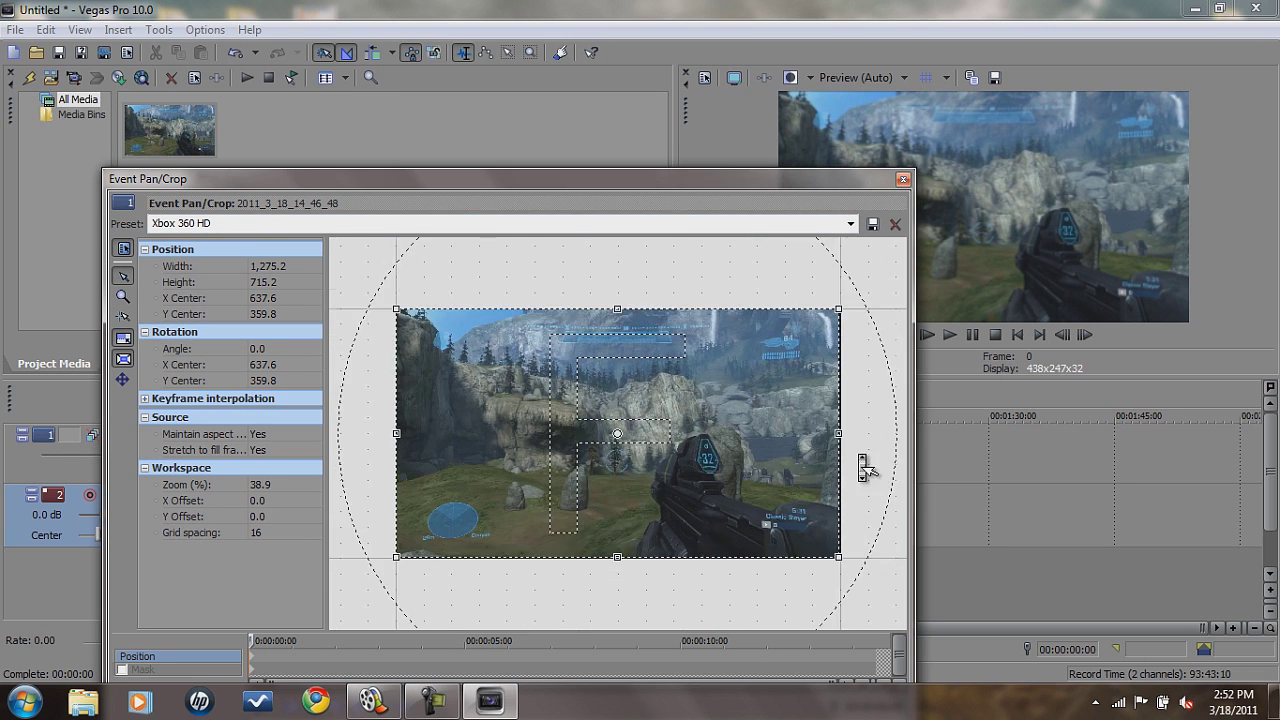
pyautogui.scroll(5, 838, 443)
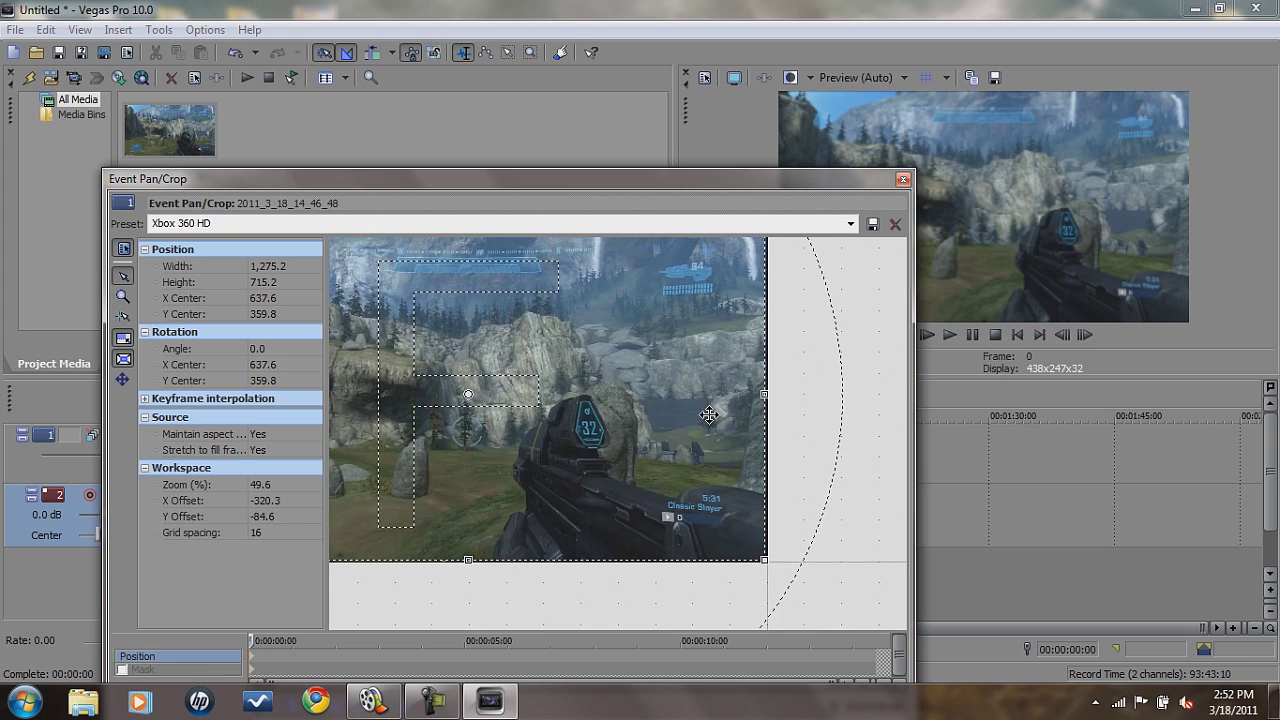
pyautogui.scroll(4, 871, 457)
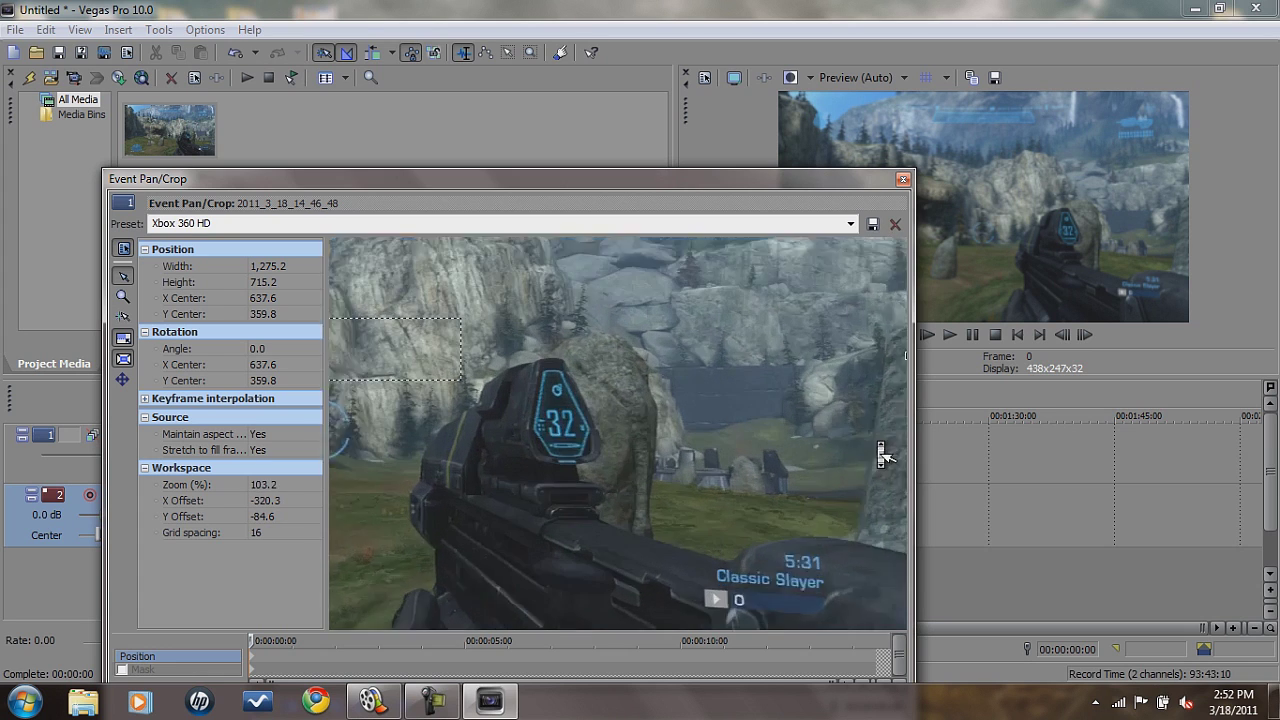
pyautogui.scroll(-3, 882, 460)
pyautogui.scroll(-5, 882, 456)
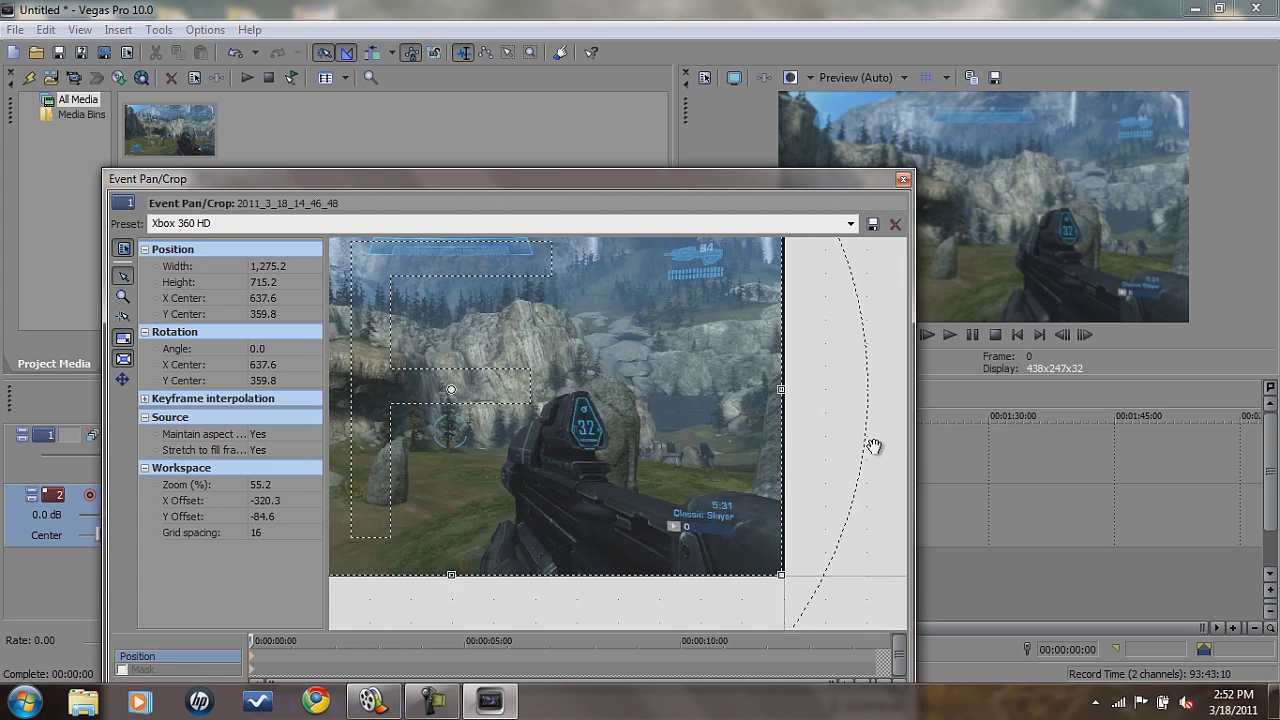
pyautogui.scroll(12, 787, 490)
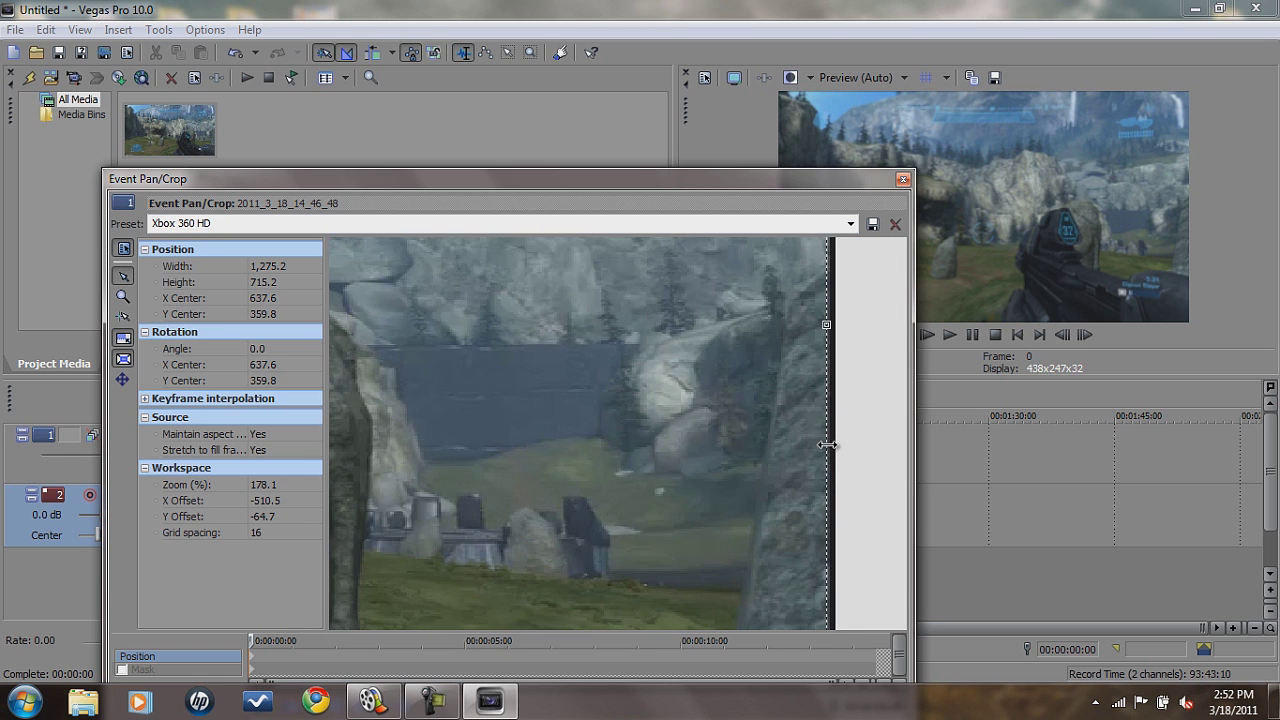
pyautogui.scroll(-14, 827, 445)
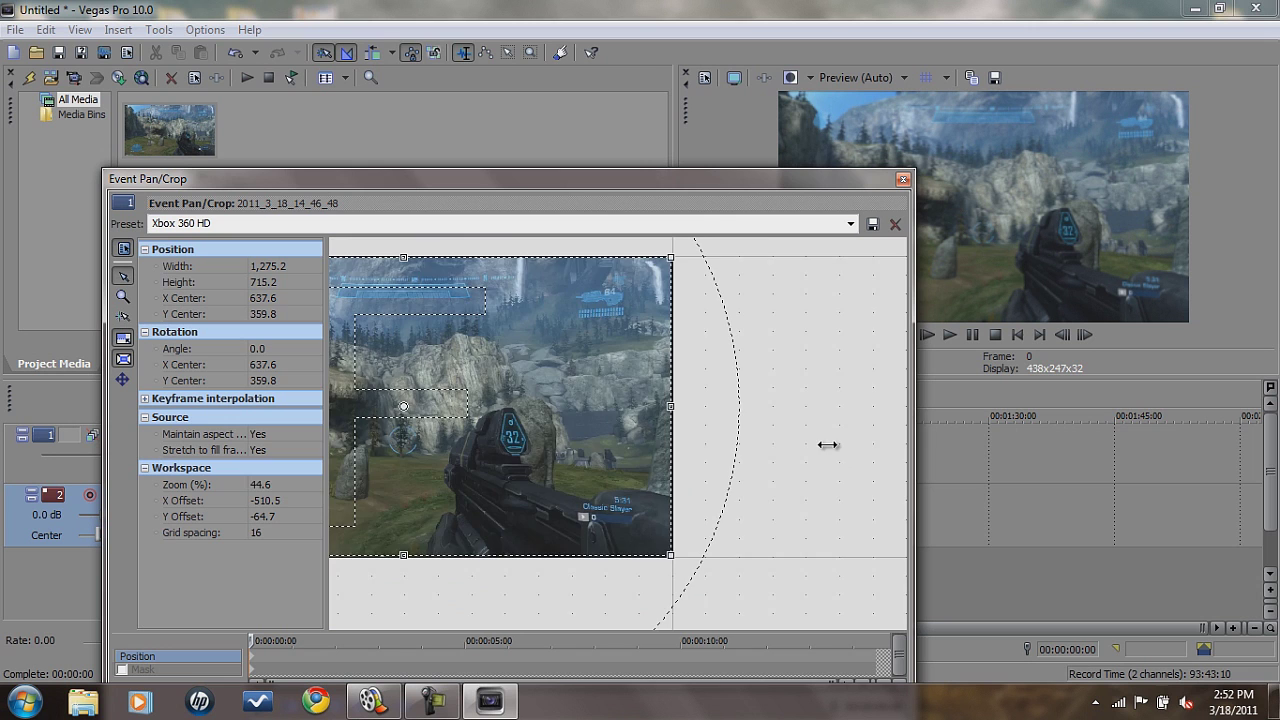
pyautogui.scroll(-3, 827, 445)
pyautogui.scroll(3, 827, 445)
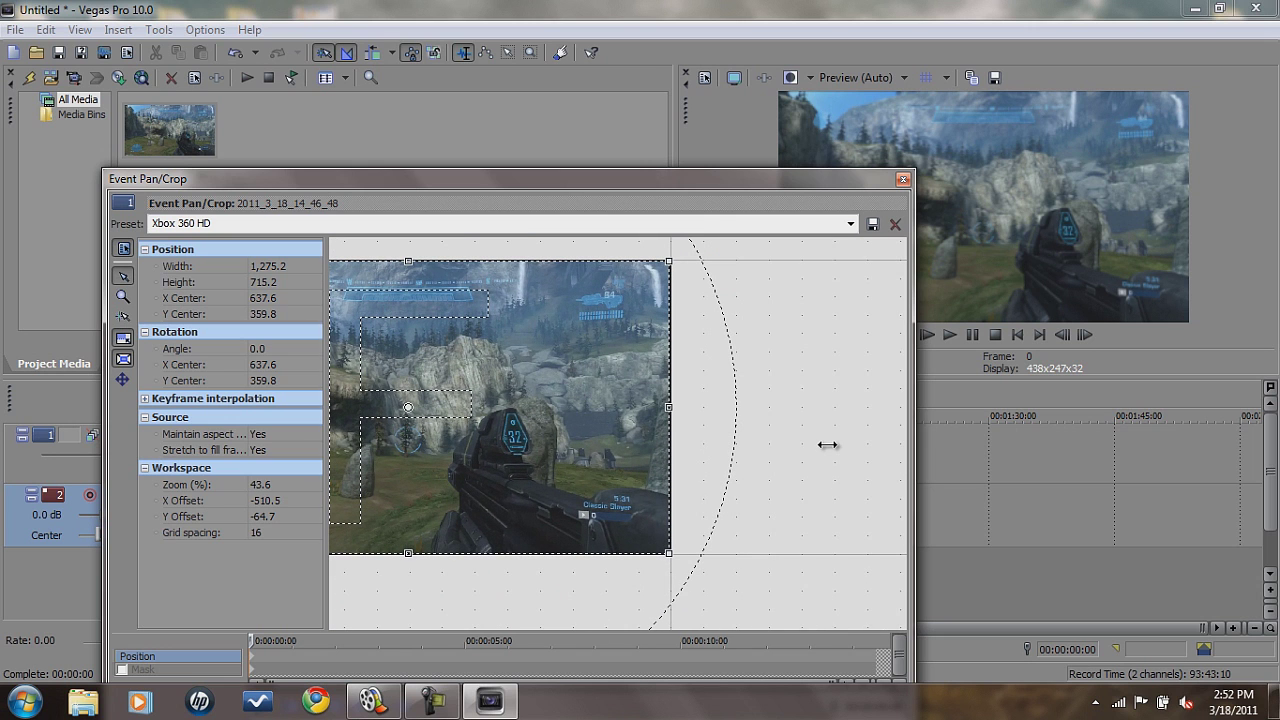
pyautogui.moveTo(766, 545); pyautogui.dragTo(974, 463)
pyautogui.scroll(6, 591, 453)
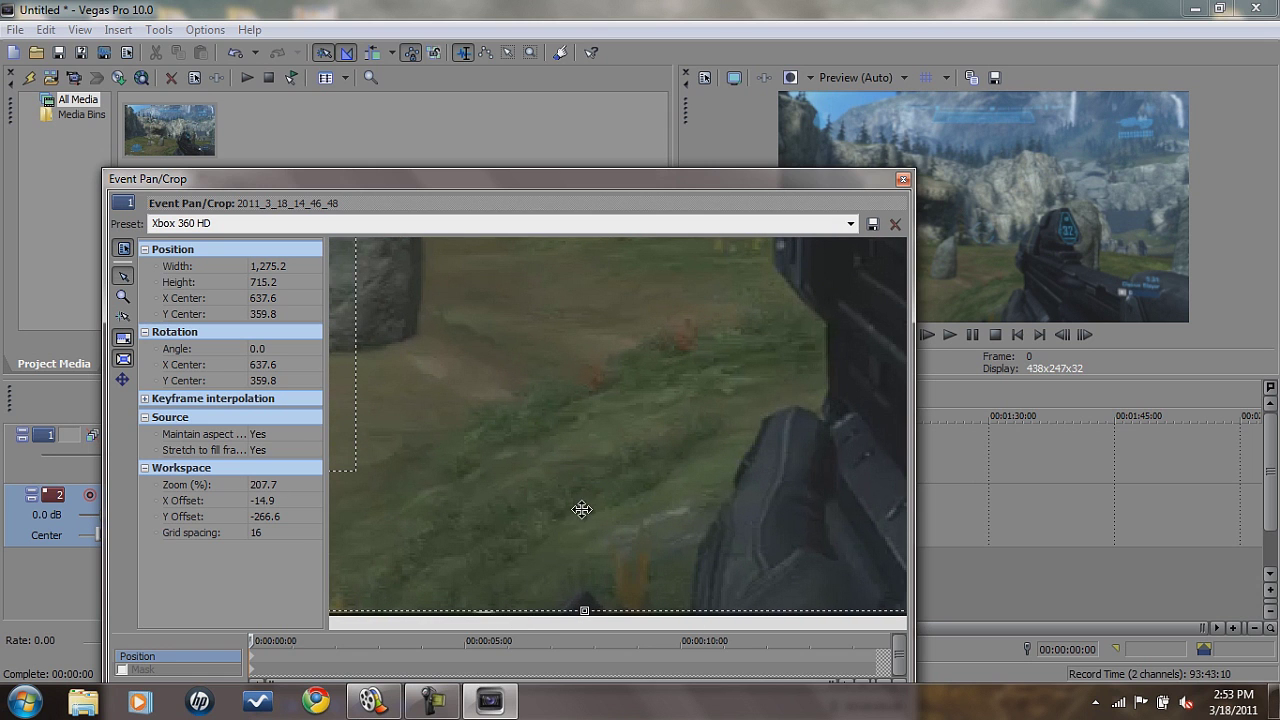
pyautogui.scroll(-3, 581, 512)
pyautogui.scroll(-4, 581, 510)
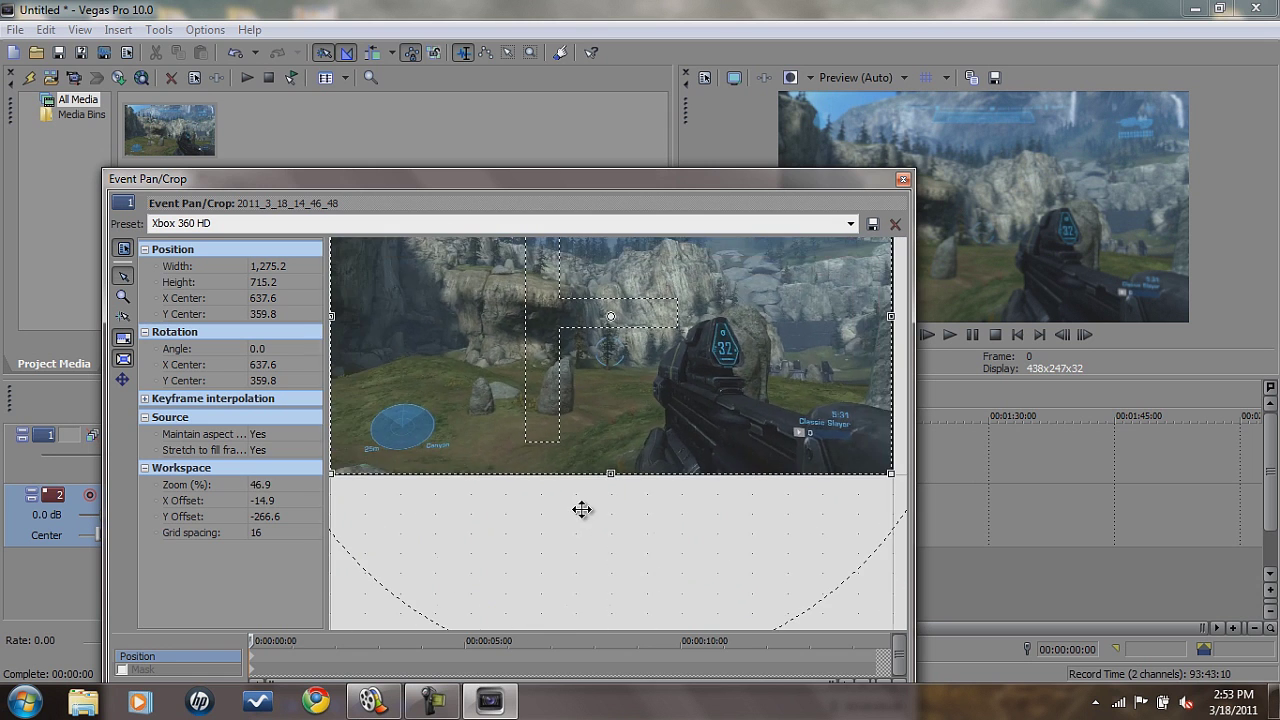
pyautogui.click(280, 437)
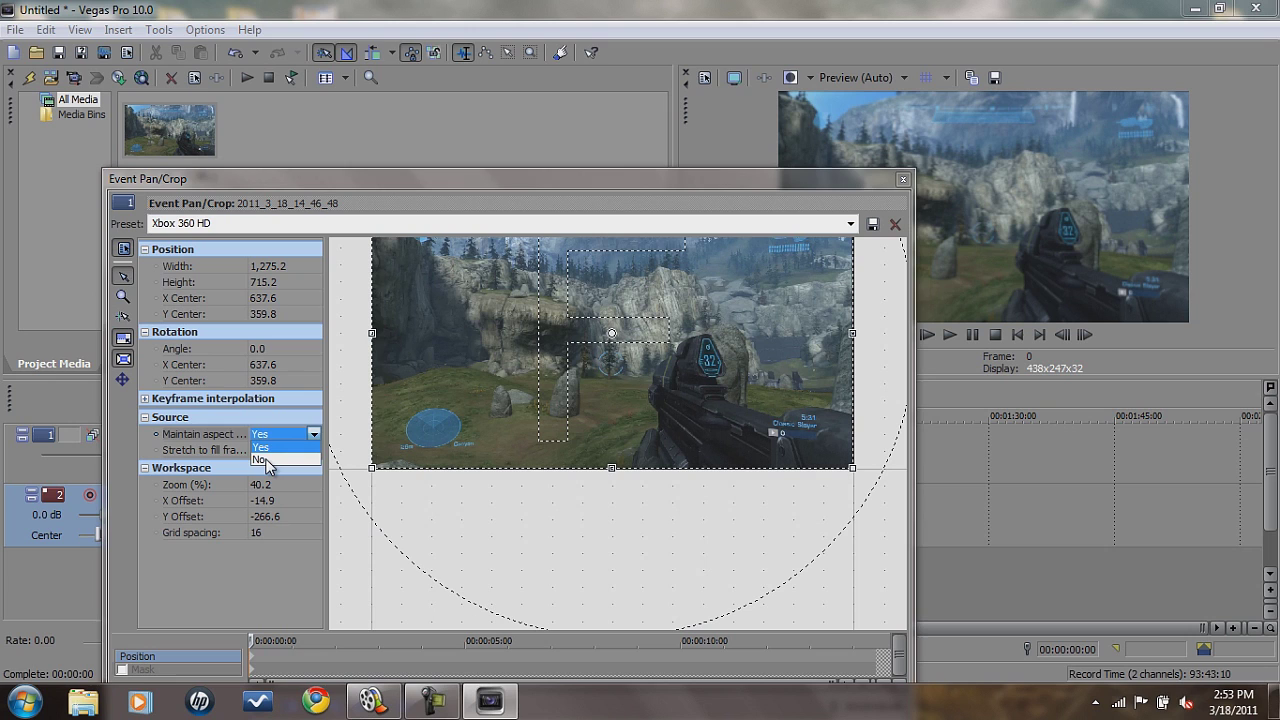
pyautogui.click(265, 460)
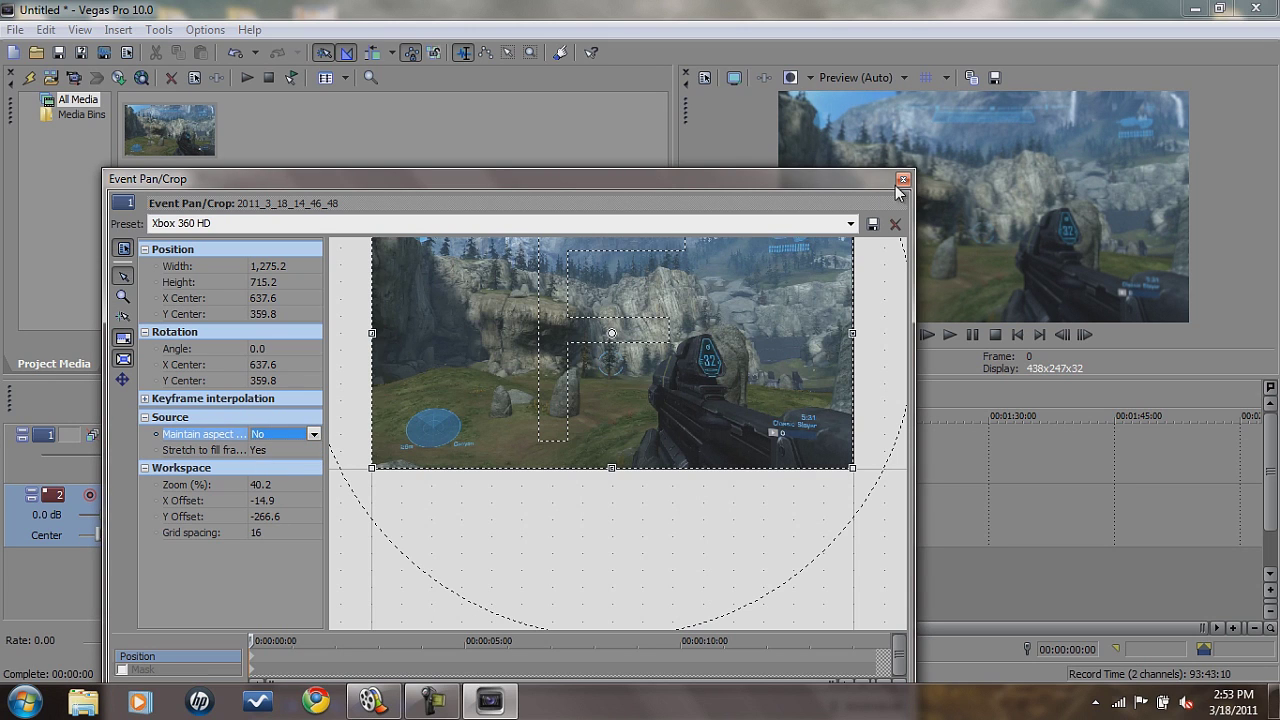
pyautogui.click(902, 180)
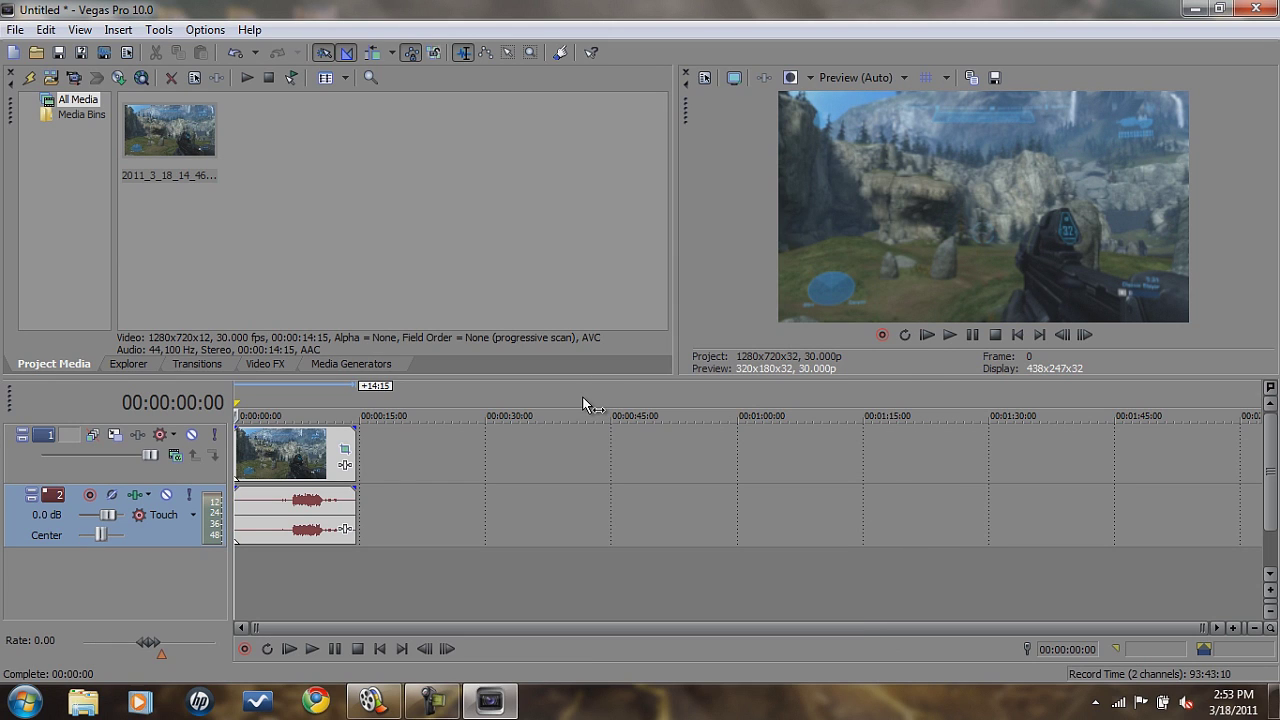
# - Apply the Brightness and Contrast preset Gameplay Contrast Fix (brightness 0.04, contrast 0.05) to the clip
pyautogui.click(270, 364)
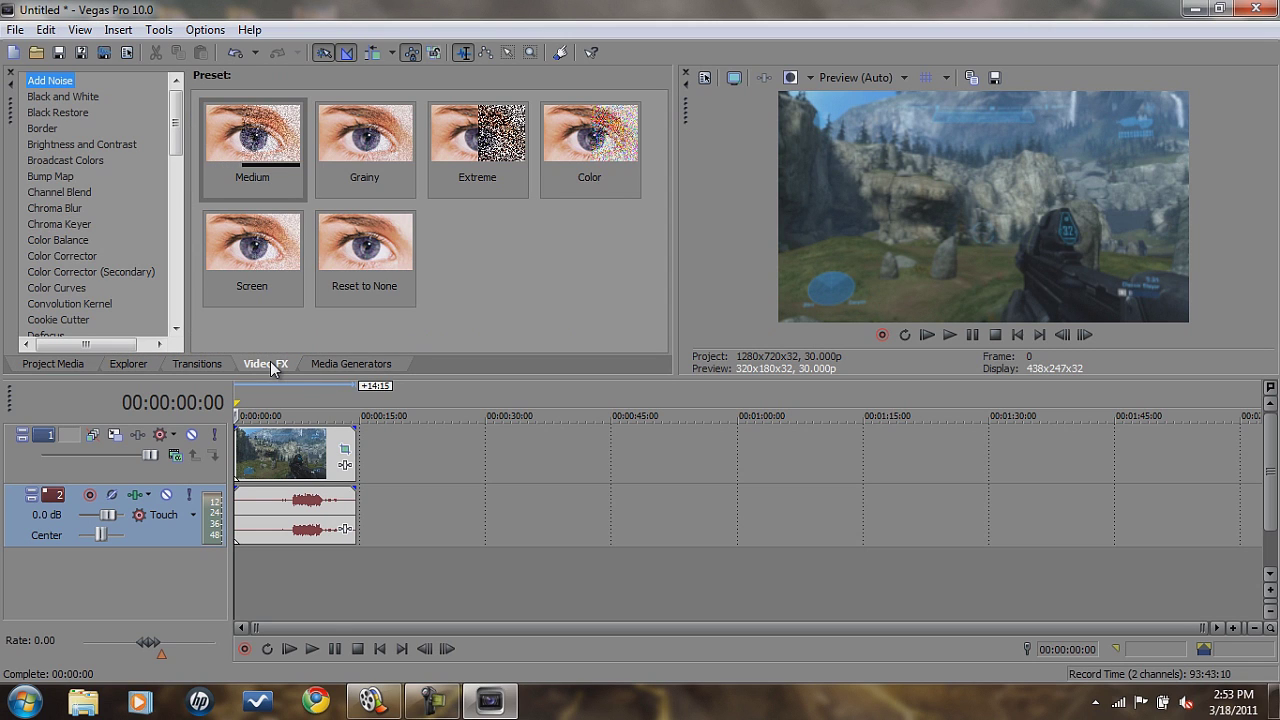
pyautogui.click(79, 145)
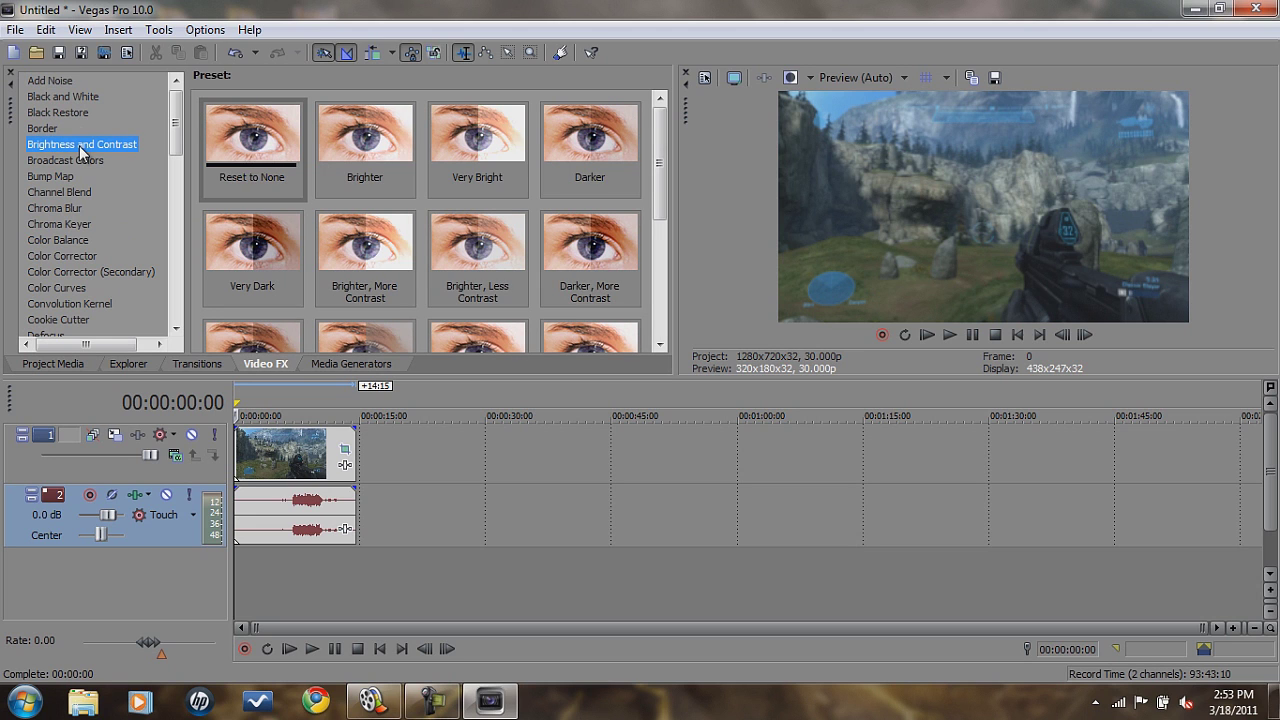
pyautogui.moveTo(658, 165); pyautogui.dragTo(663, 251)
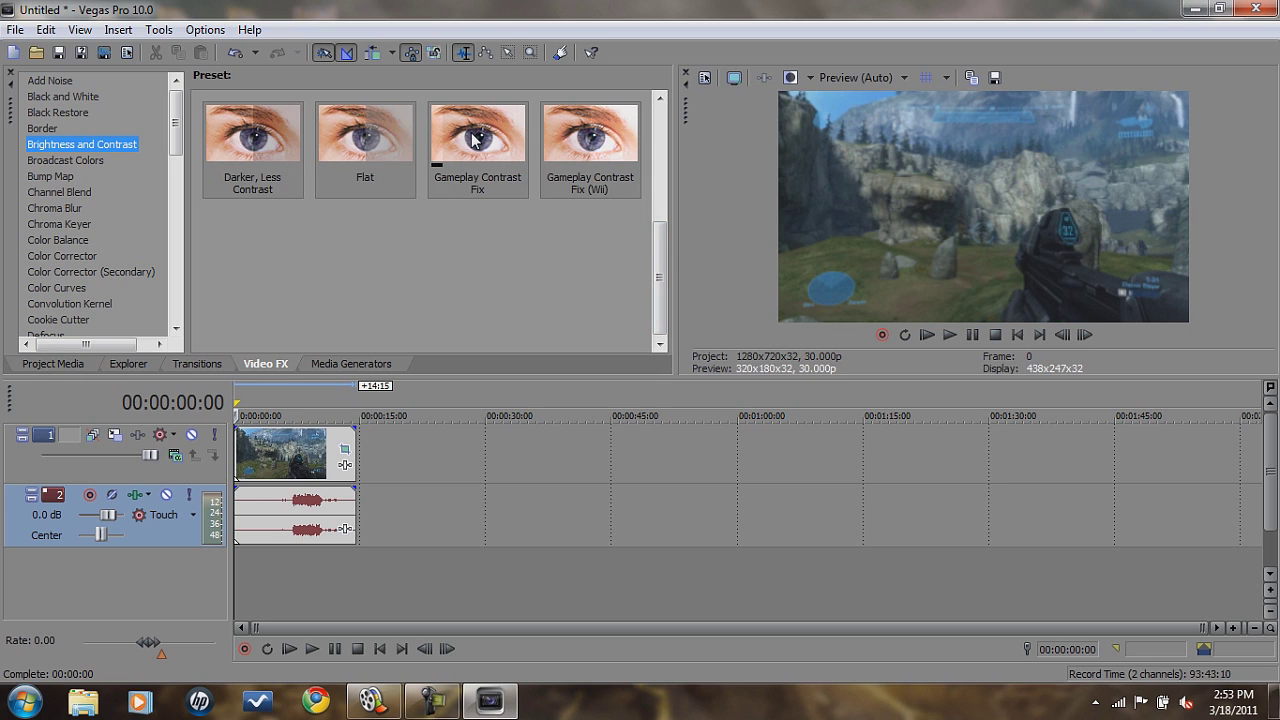
pyautogui.moveTo(476, 140); pyautogui.dragTo(297, 460)
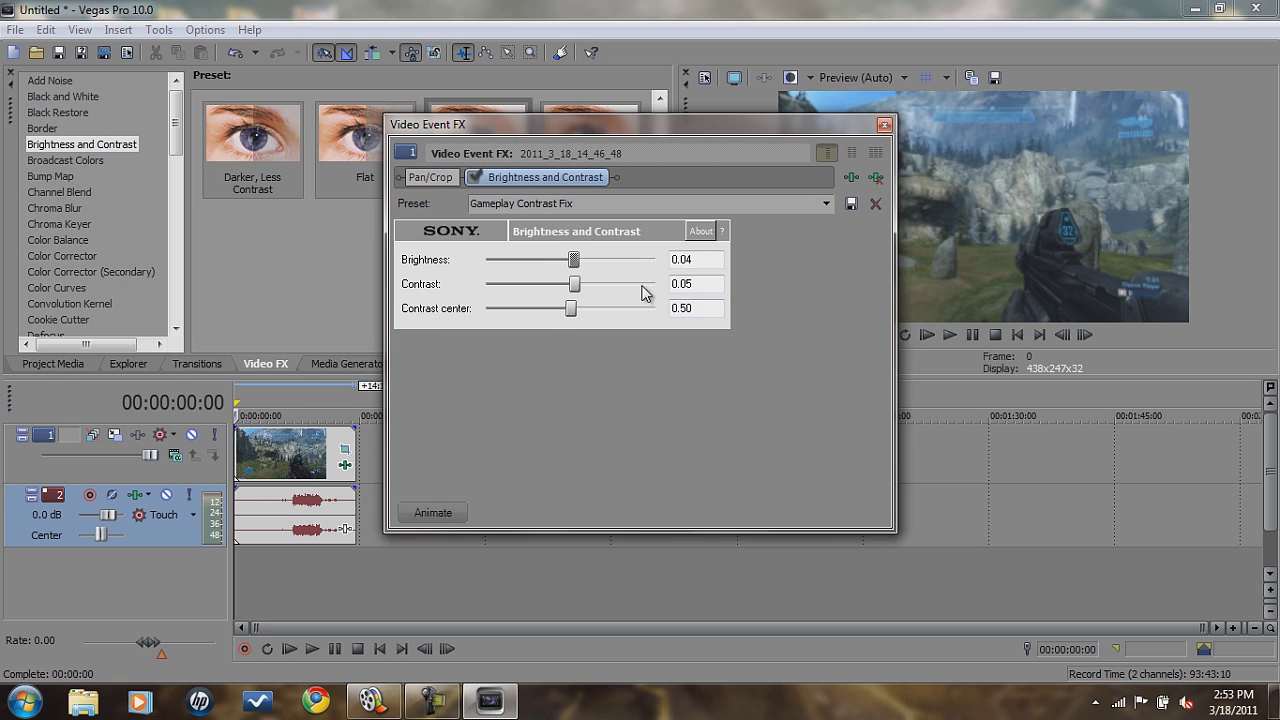
pyautogui.click(884, 125)
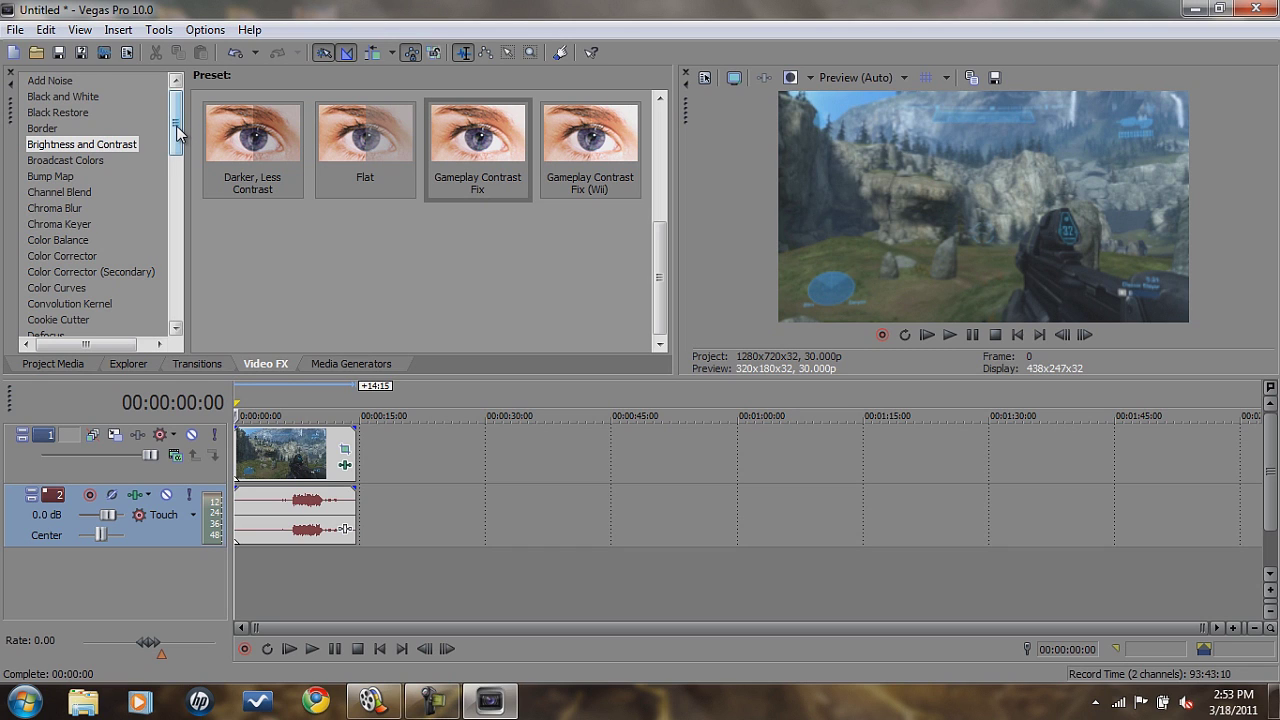
# - Apply the Color Corrector preset Studio RGB to Computer RGB (saturation 1.164, gain 1.164, offset -18.6) to the clip
pyautogui.moveTo(177, 133); pyautogui.dragTo(177, 143)
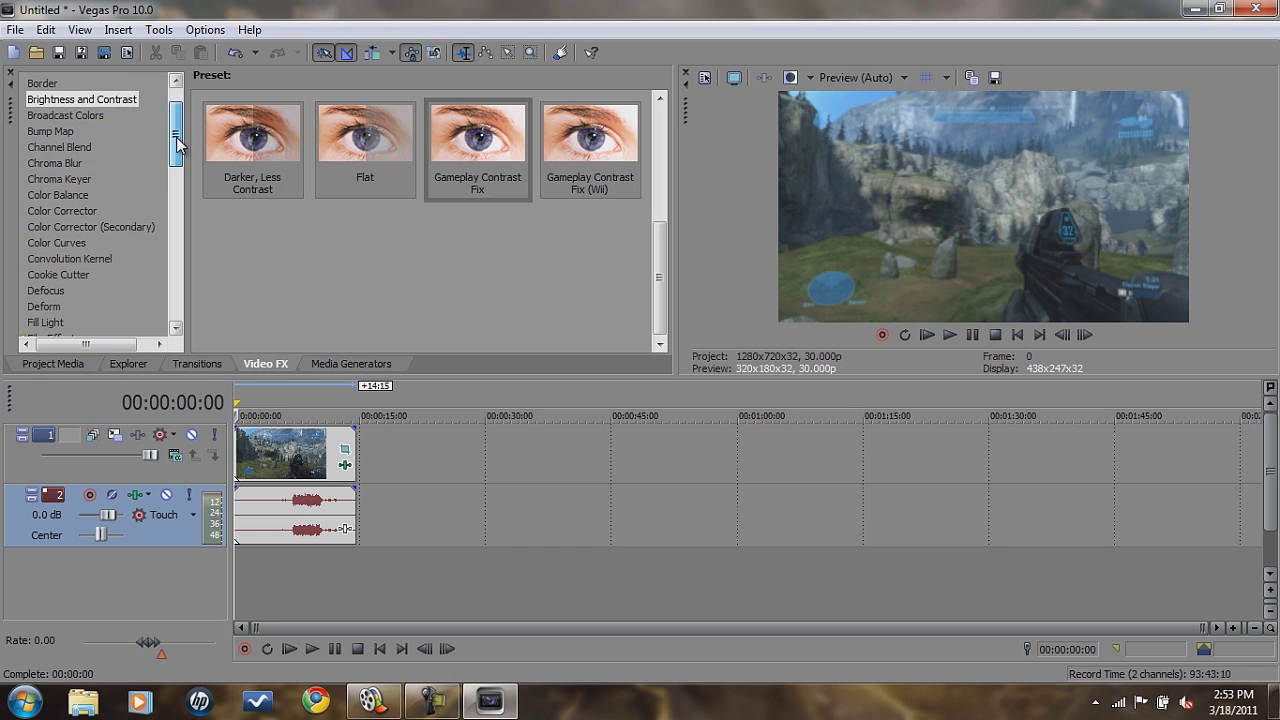
pyautogui.click(79, 211)
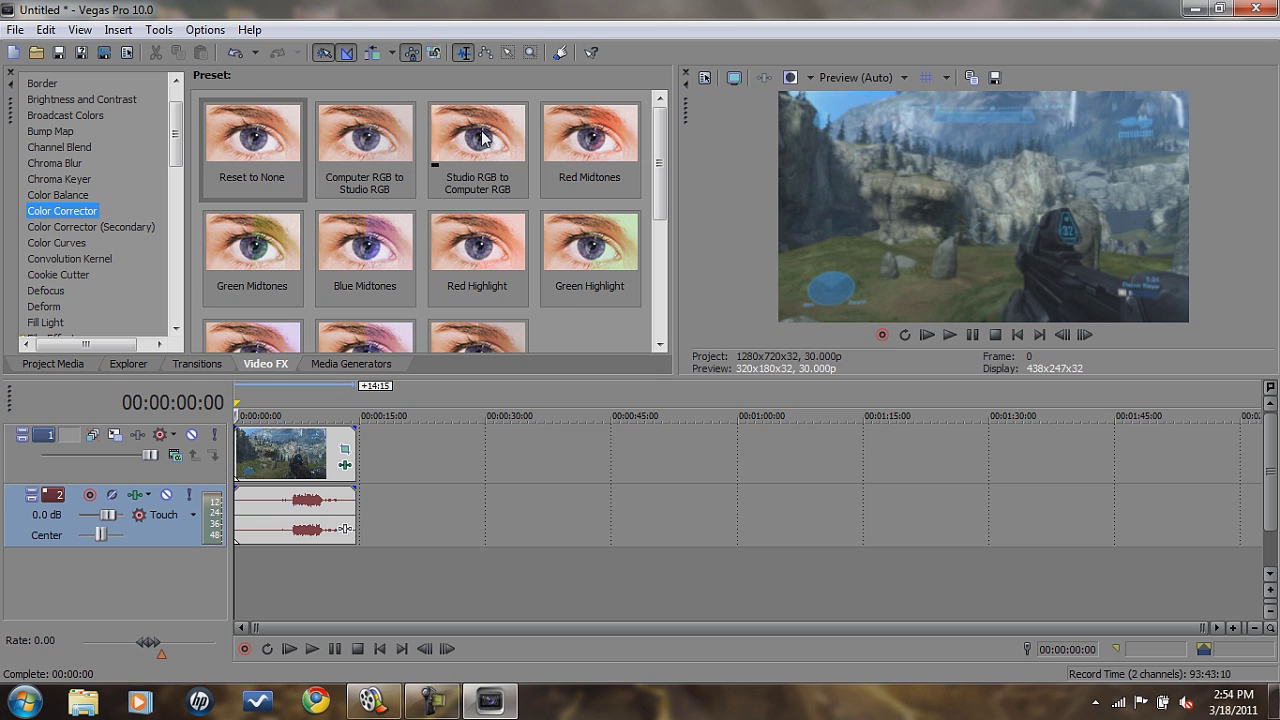
pyautogui.moveTo(483, 137); pyautogui.dragTo(380, 315)
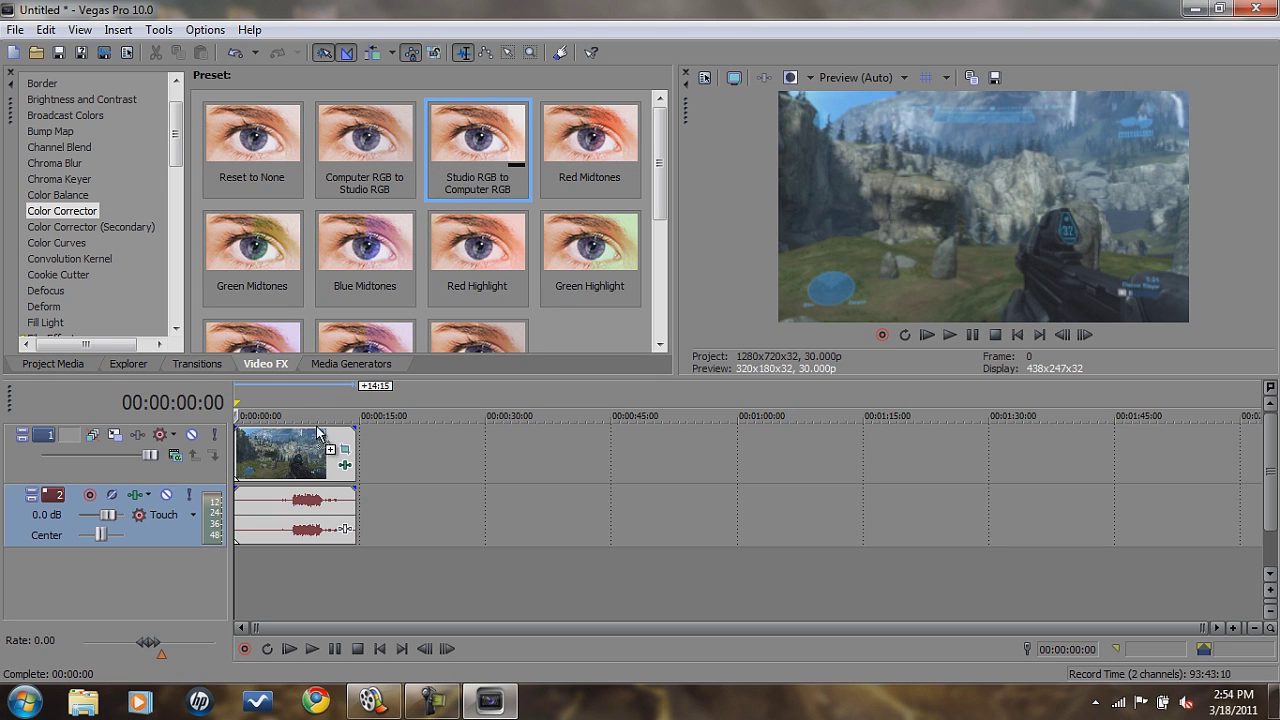
pyautogui.moveTo(318, 432); pyautogui.dragTo(300, 468)
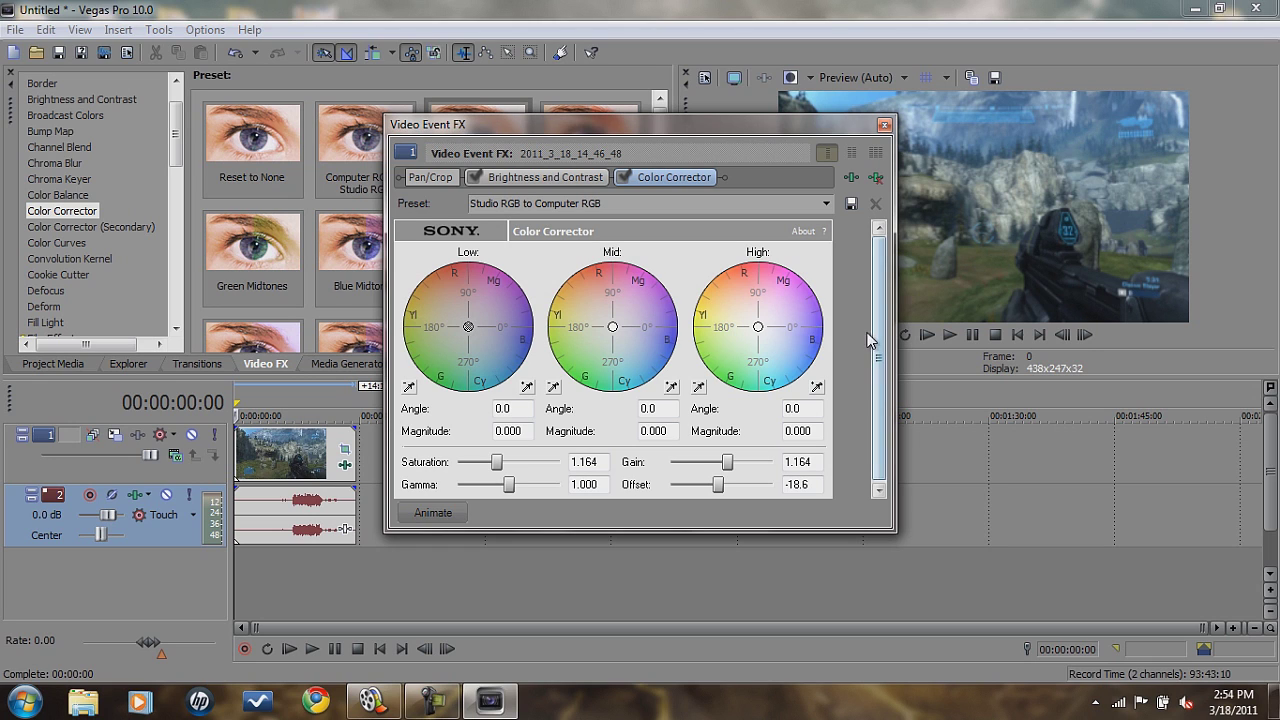
pyautogui.moveTo(879, 345); pyautogui.dragTo(887, 317)
pyautogui.click(884, 124)
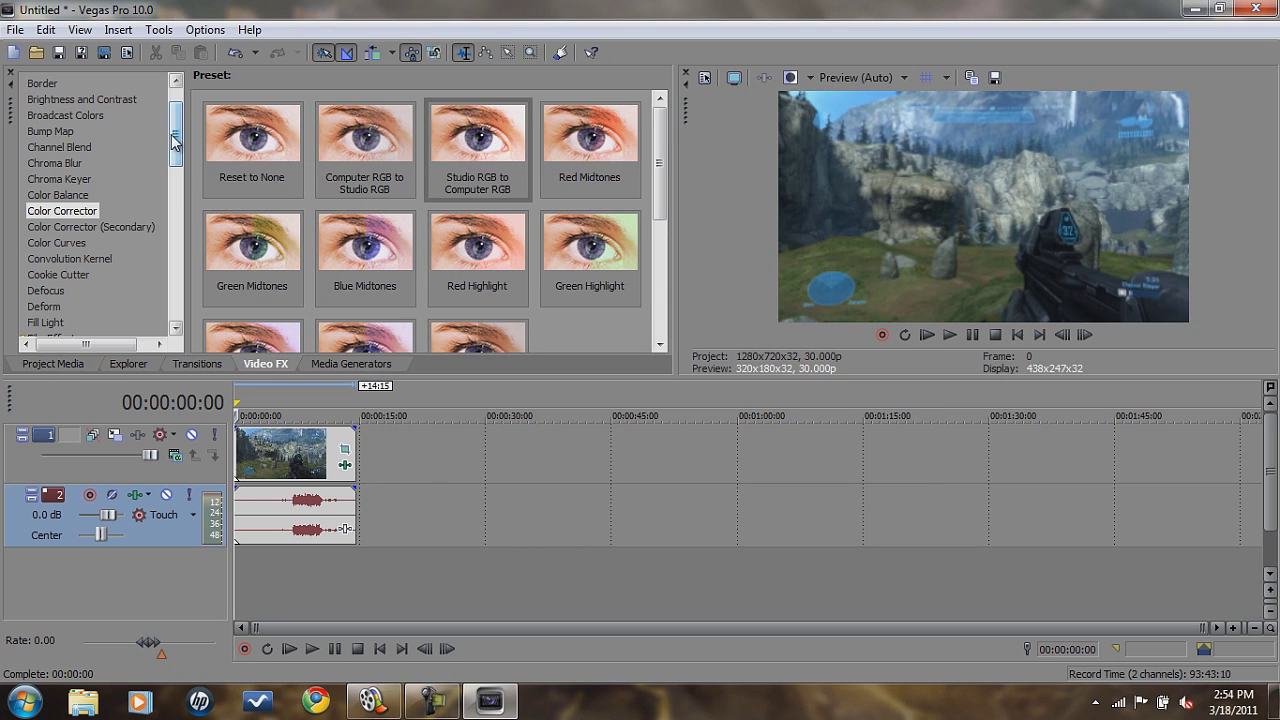
# - Apply the Sharpen preset Youtube Sharp (amount 0.375) to the clip
pyautogui.moveTo(175, 140); pyautogui.dragTo(178, 302)
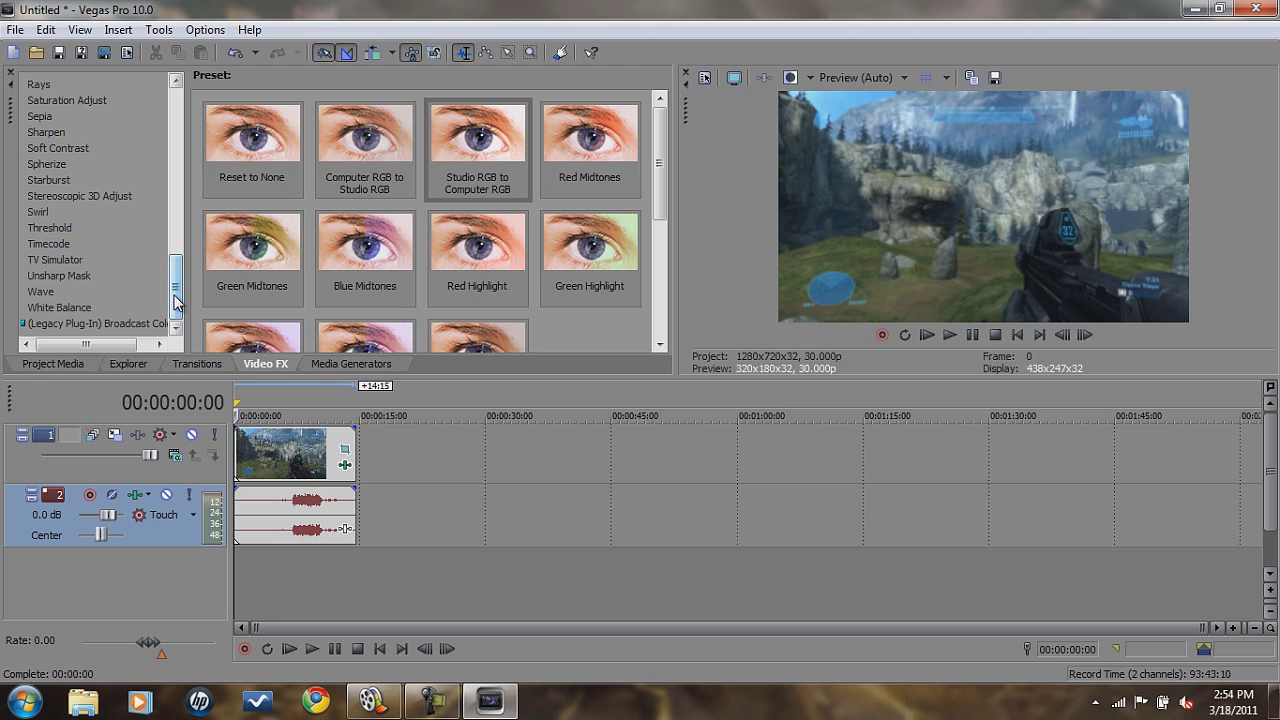
pyautogui.click(46, 133)
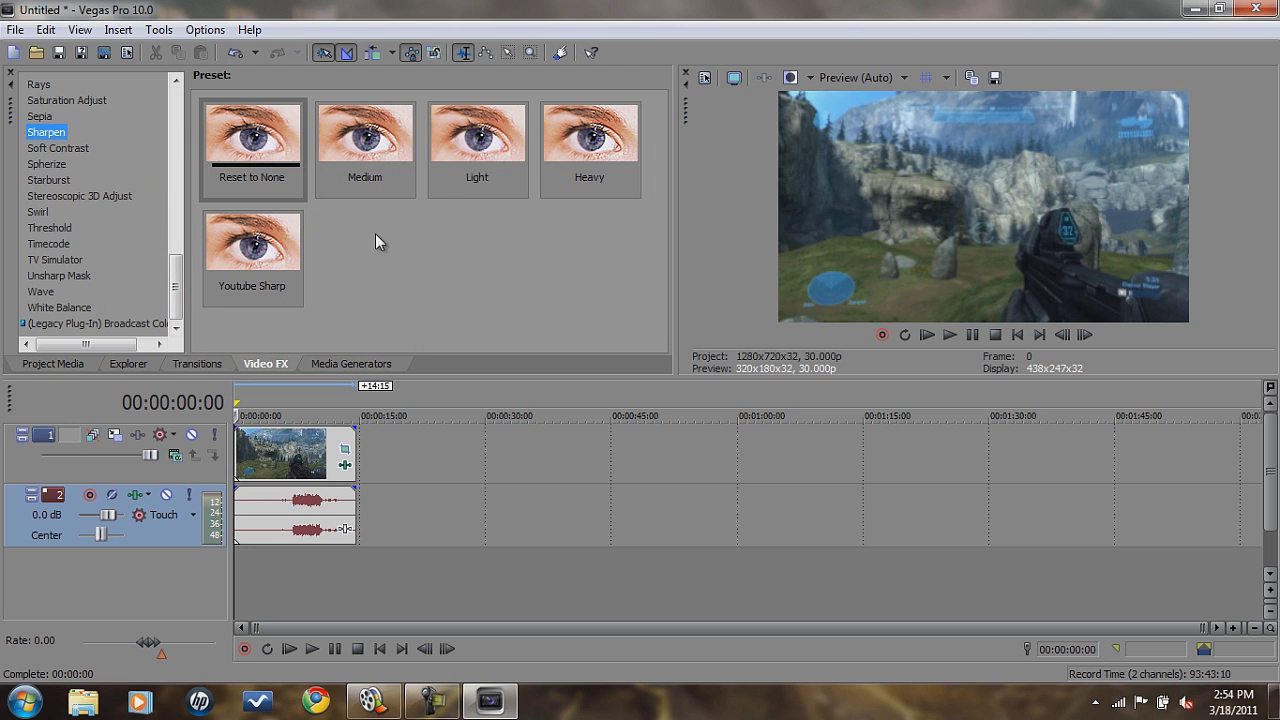
pyautogui.click(252, 252)
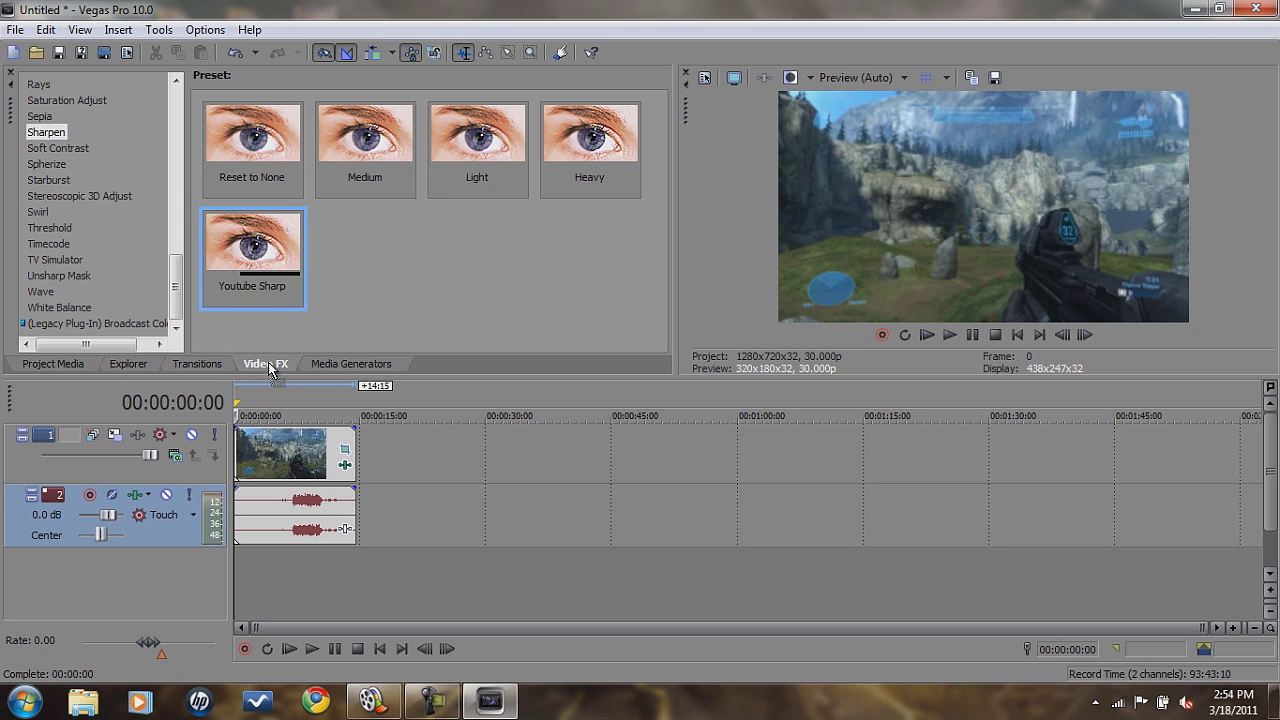
pyautogui.moveTo(270, 368); pyautogui.dragTo(280, 456)
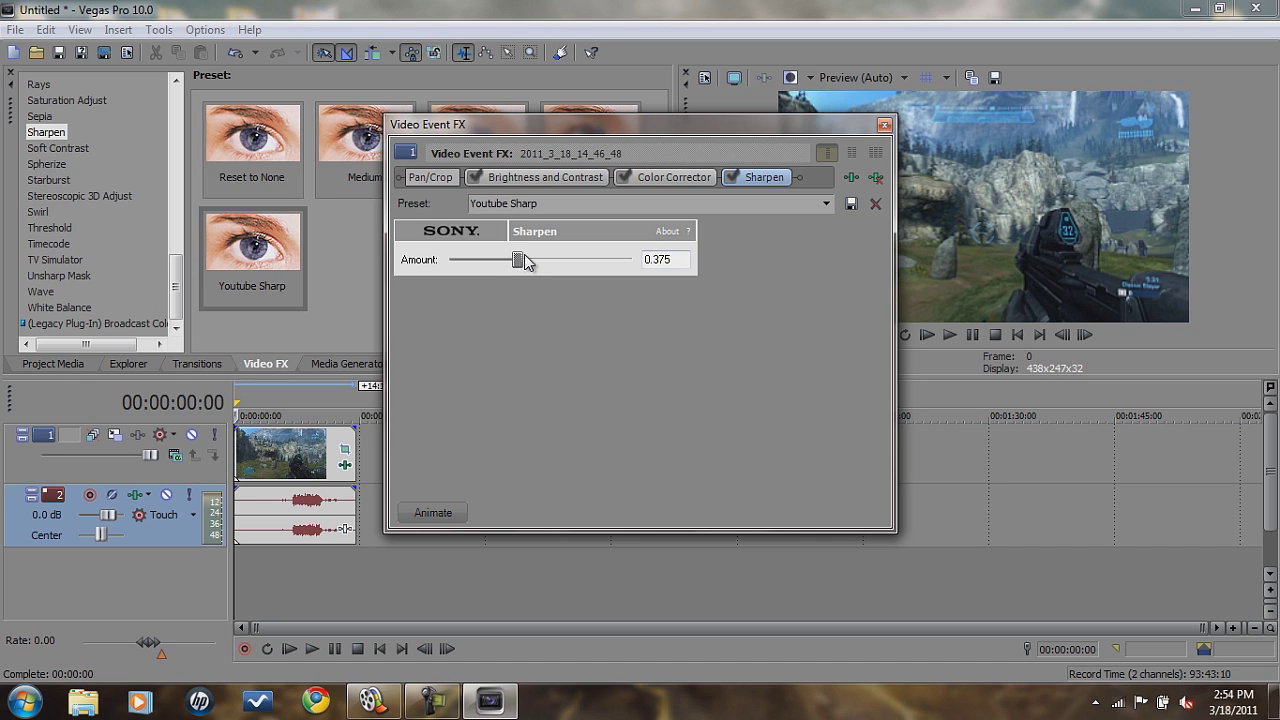
pyautogui.click(884, 127)
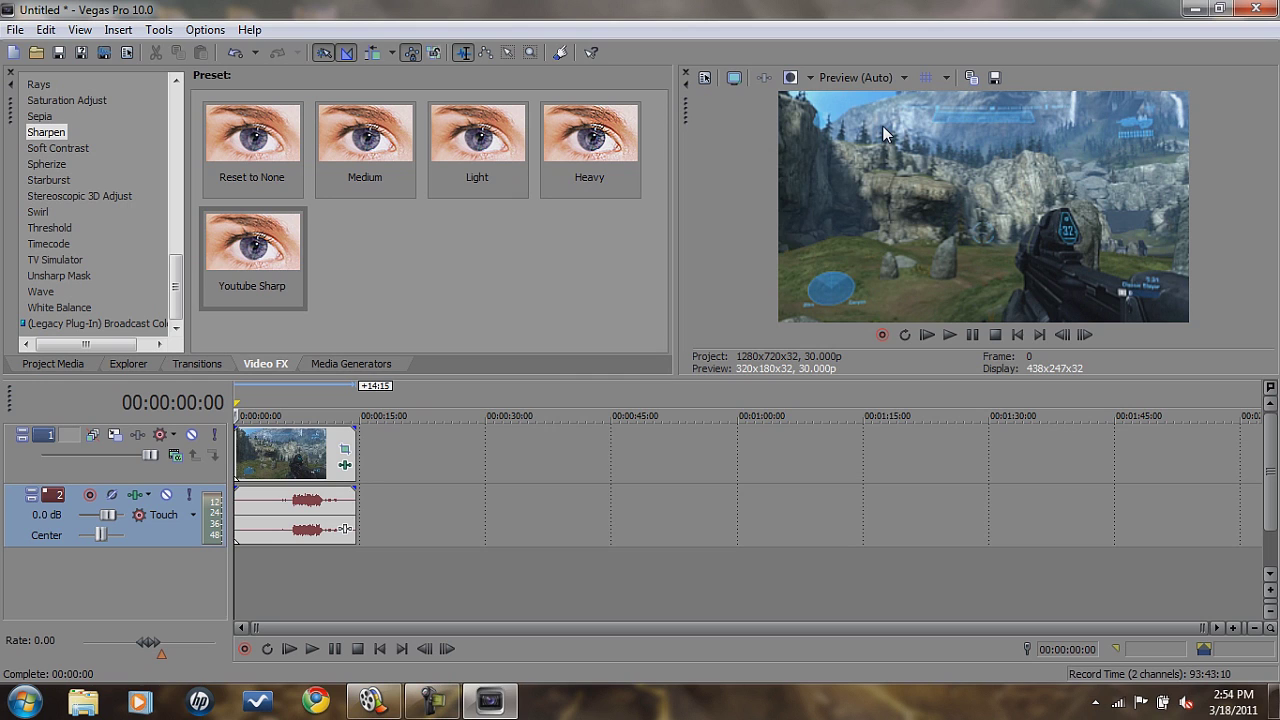
# - Turn on Disable resample in the clip's event properties and confirm with OK
pyautogui.rightClick(281, 445)
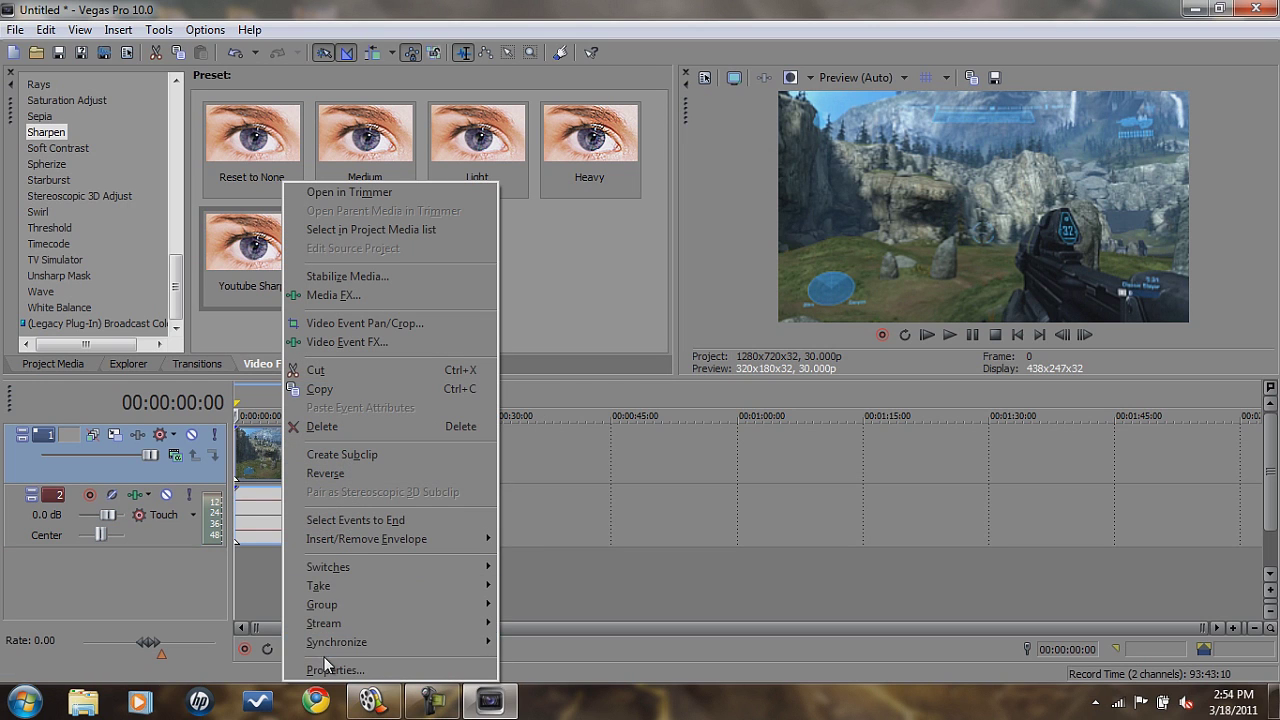
pyautogui.rightClick(266, 473)
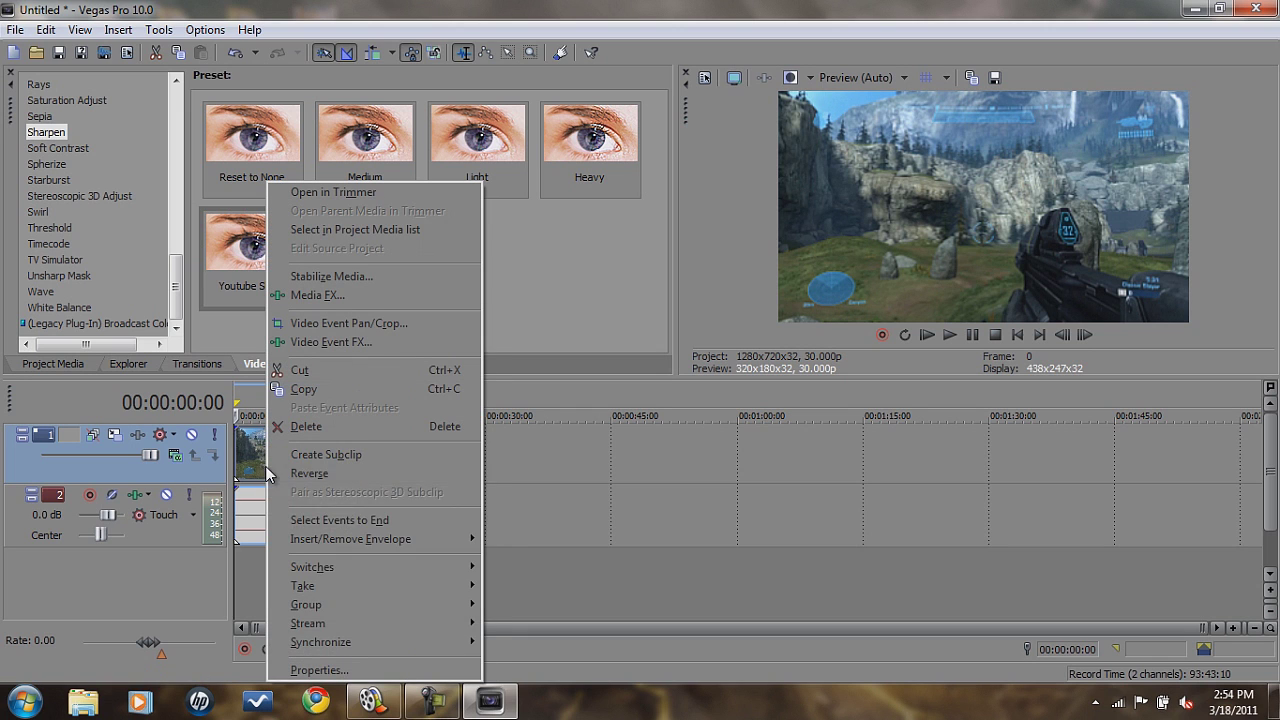
pyautogui.click(333, 671)
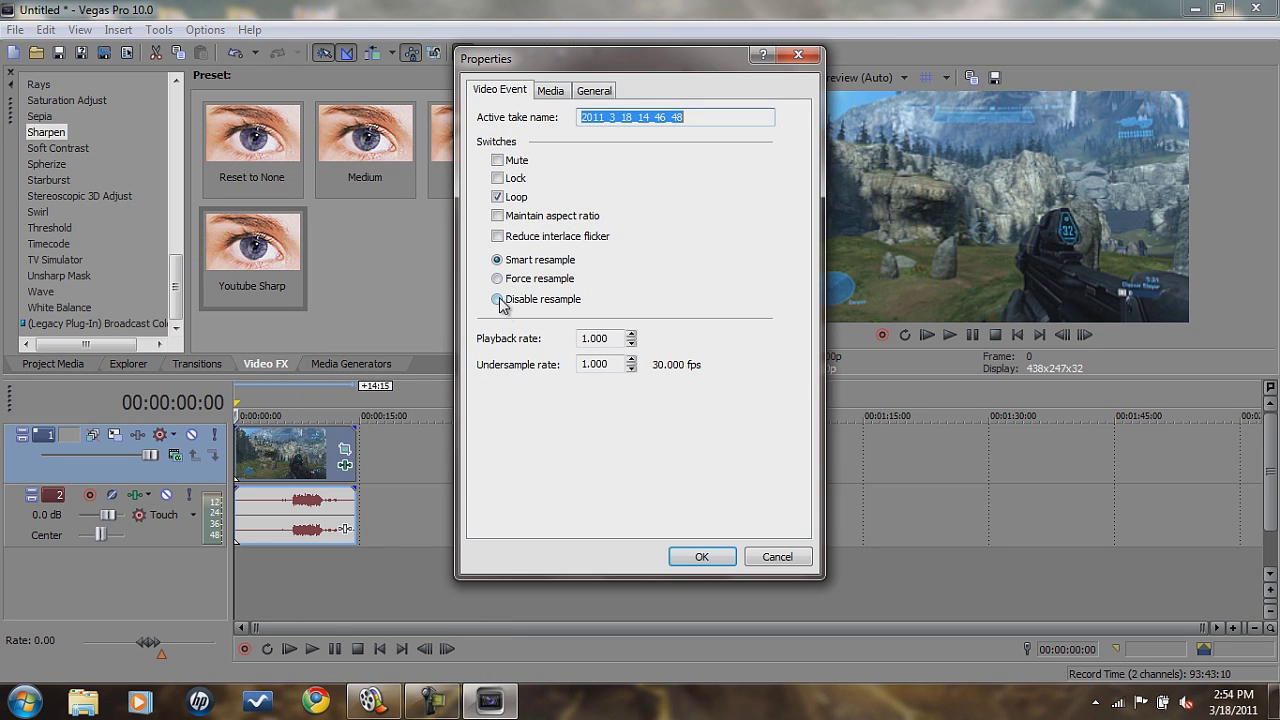
pyautogui.click(497, 300)
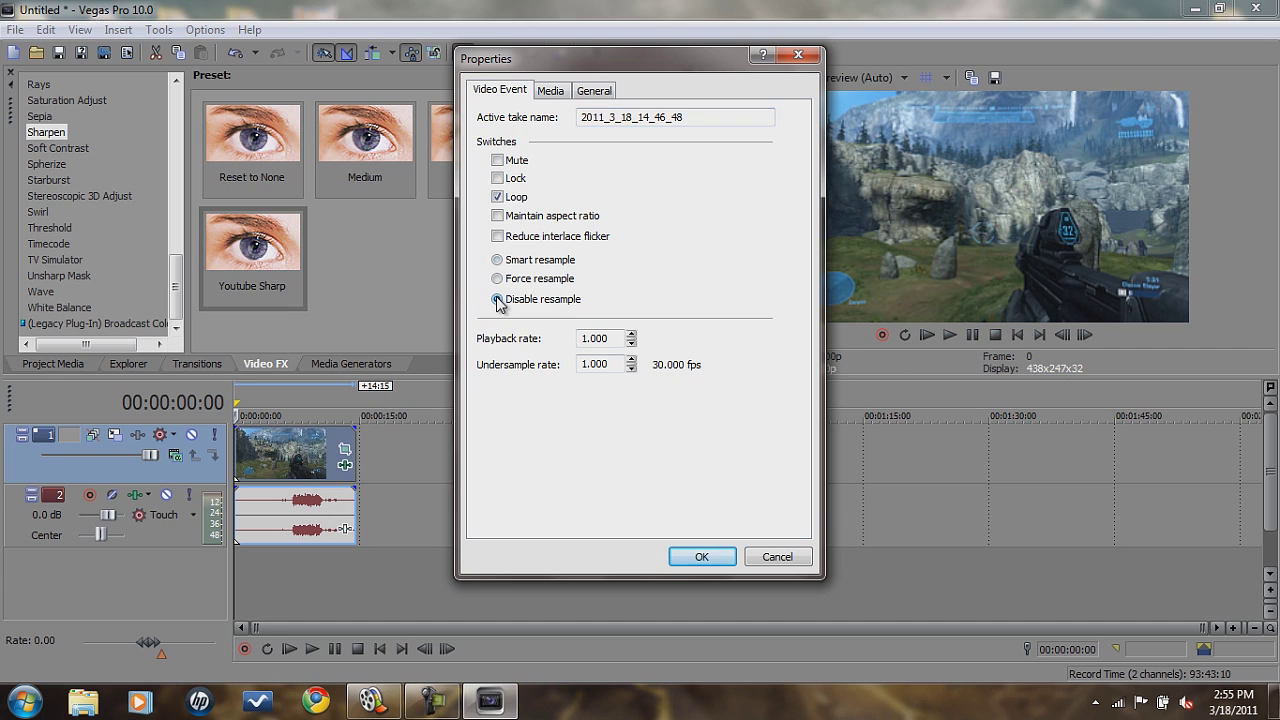
pyautogui.click(551, 91)
pyautogui.click(505, 91)
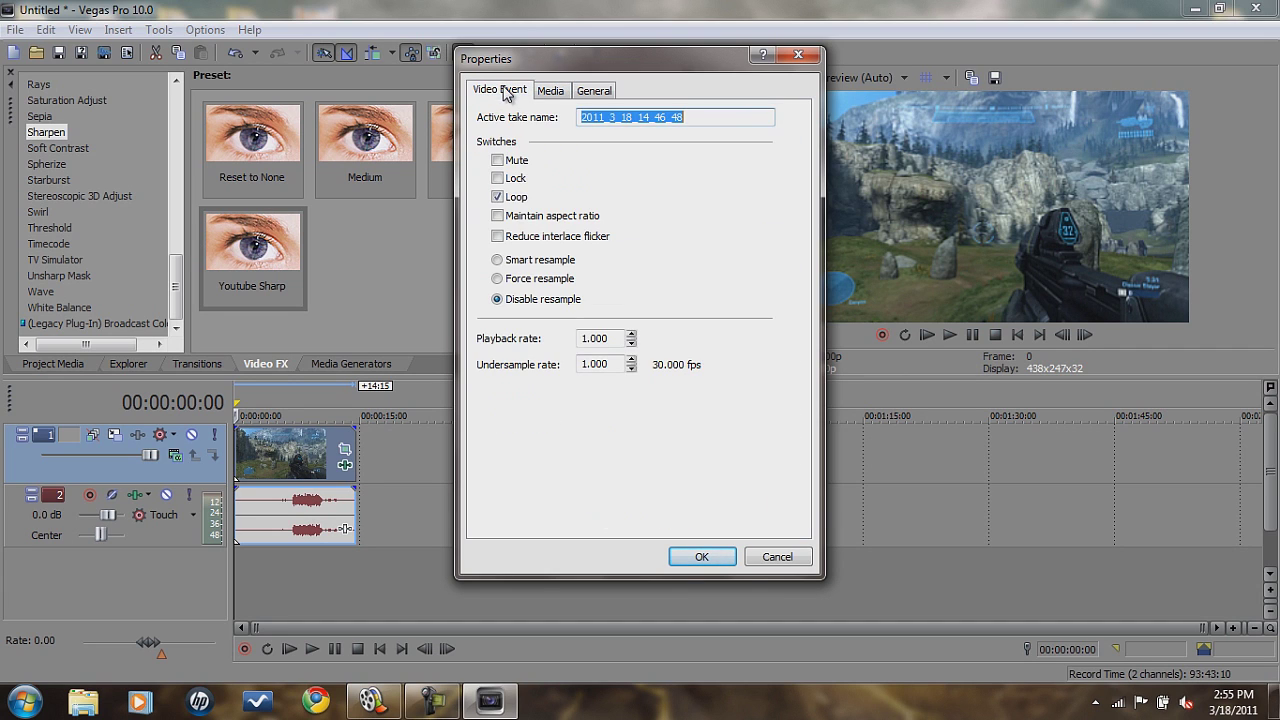
pyautogui.click(716, 558)
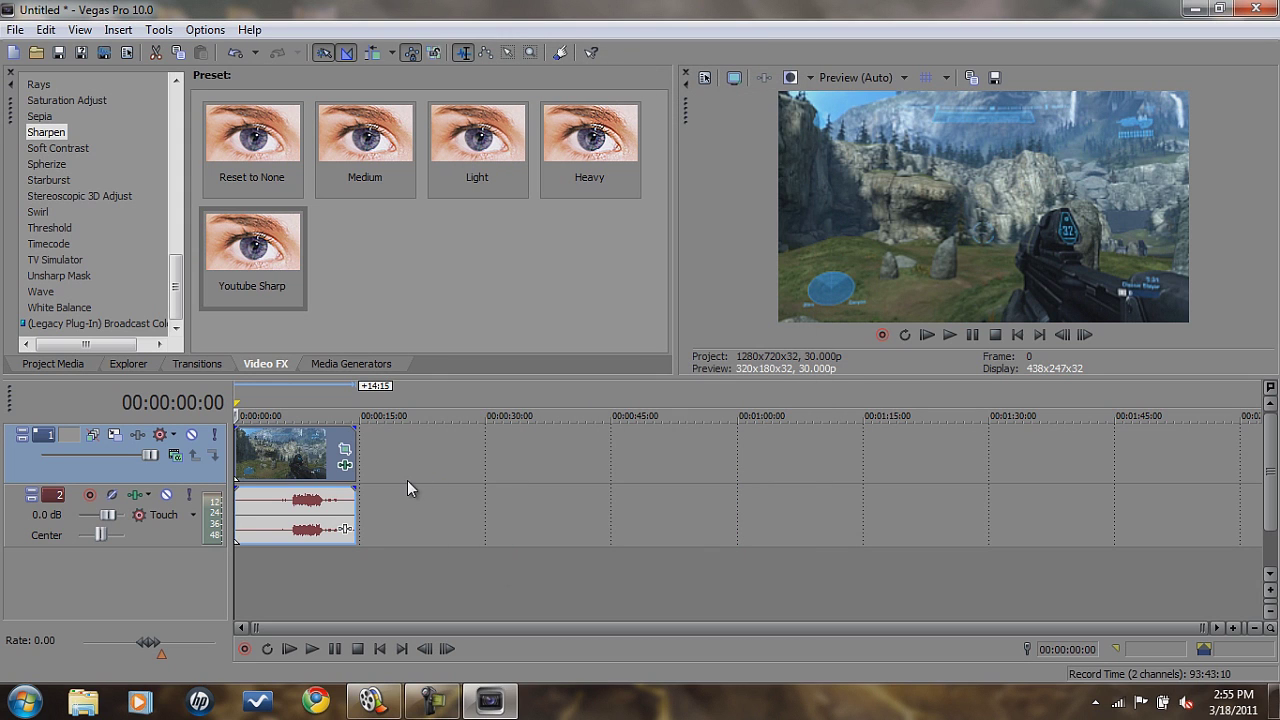
# - Zoom in to inspect the clip's end at 14:16, zoom back out, and show Project Media
pyautogui.click(348, 461)
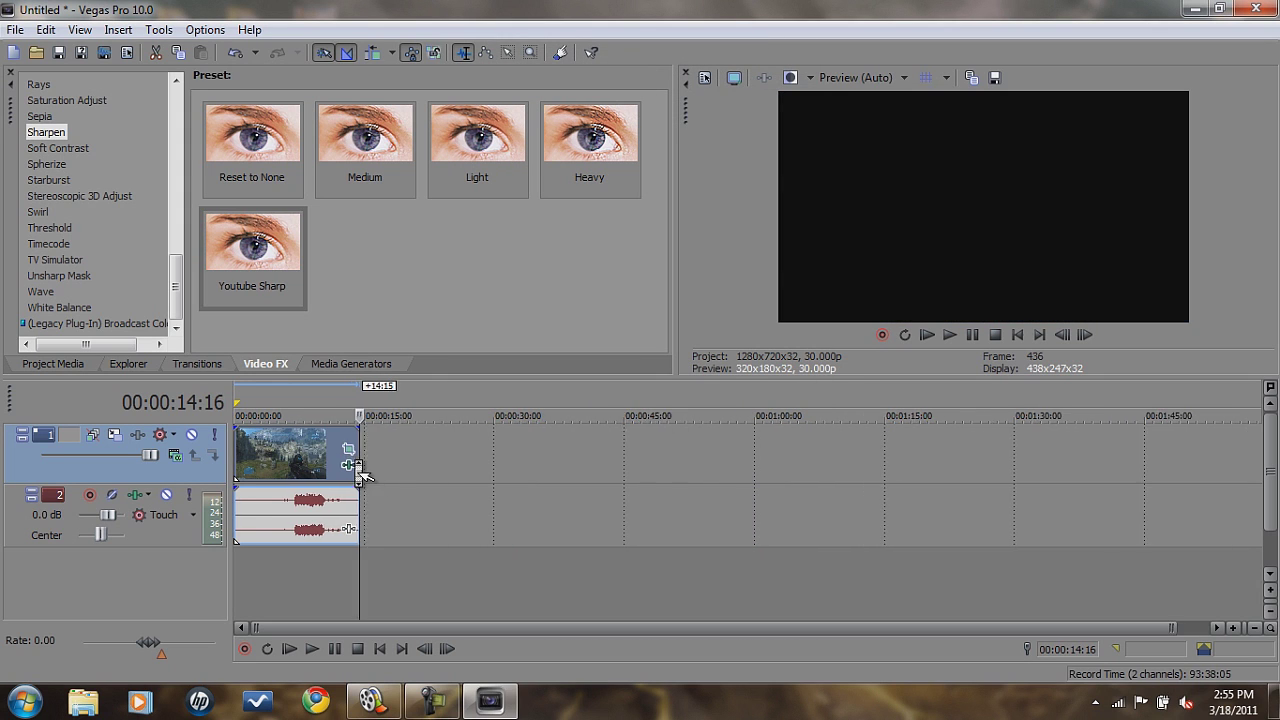
pyautogui.scroll(3, 352, 460)
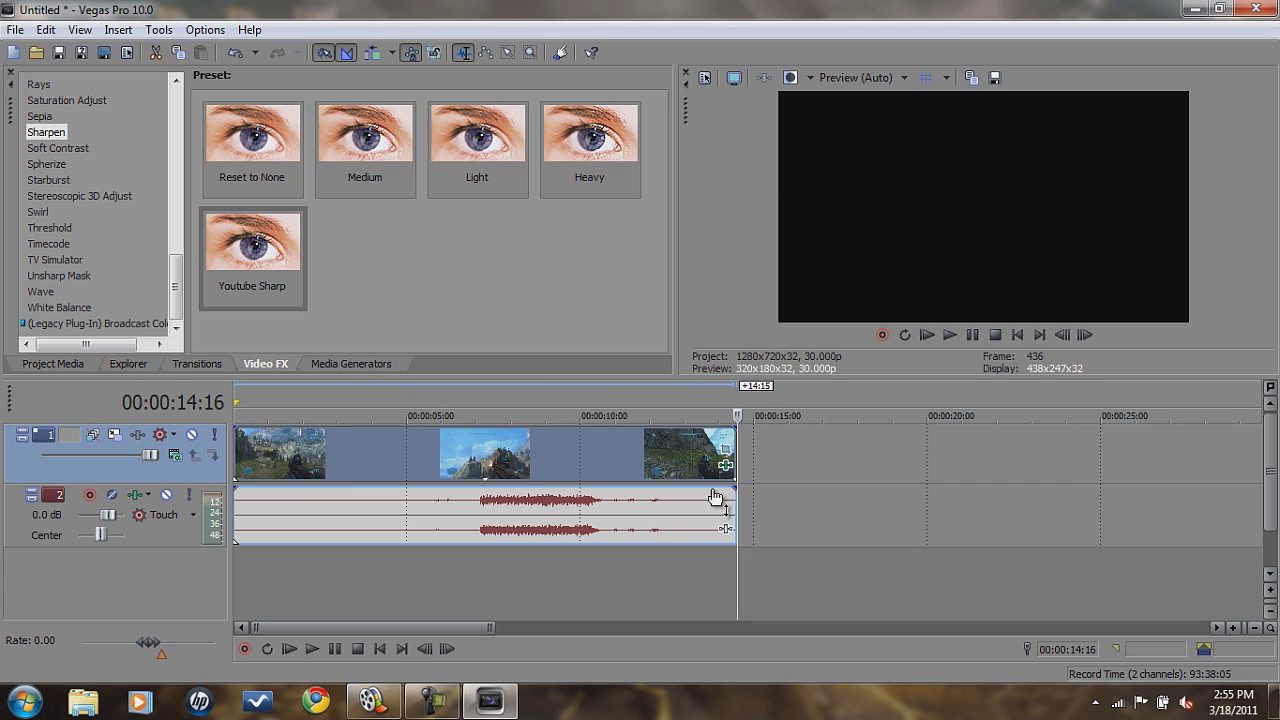
pyautogui.click(728, 460)
pyautogui.click(728, 460)
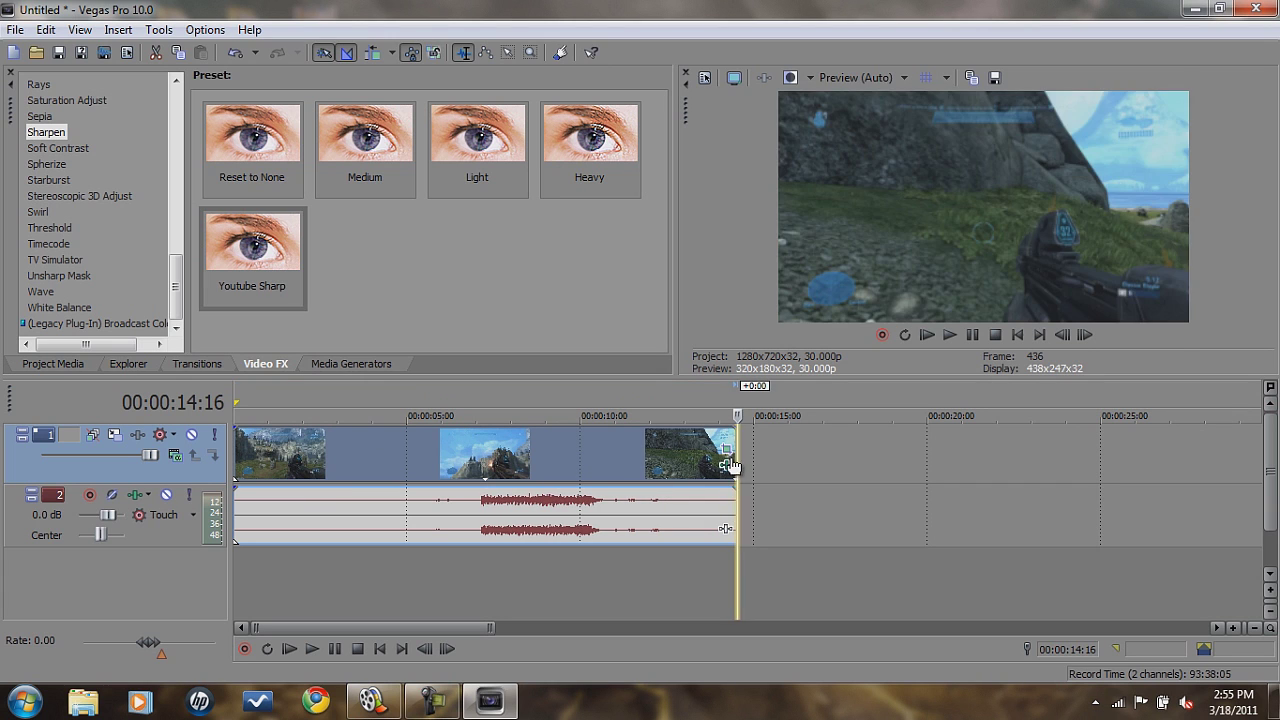
pyautogui.click(715, 497)
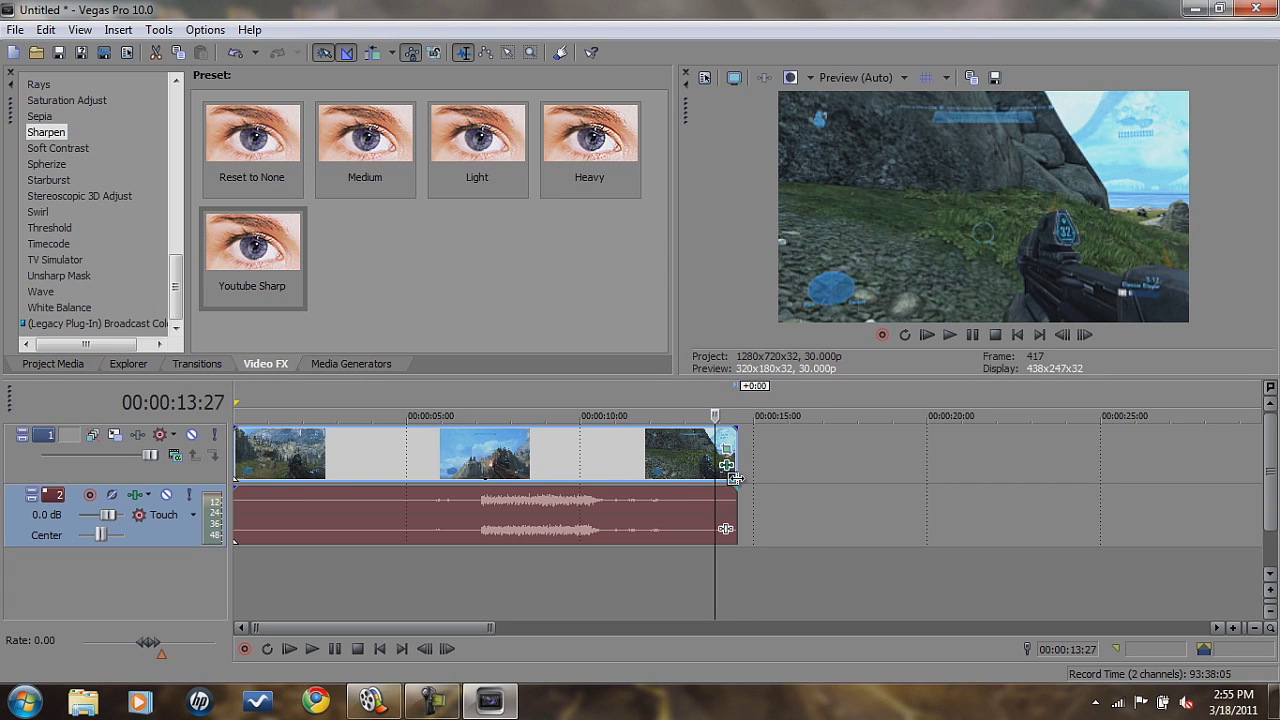
pyautogui.click(729, 508)
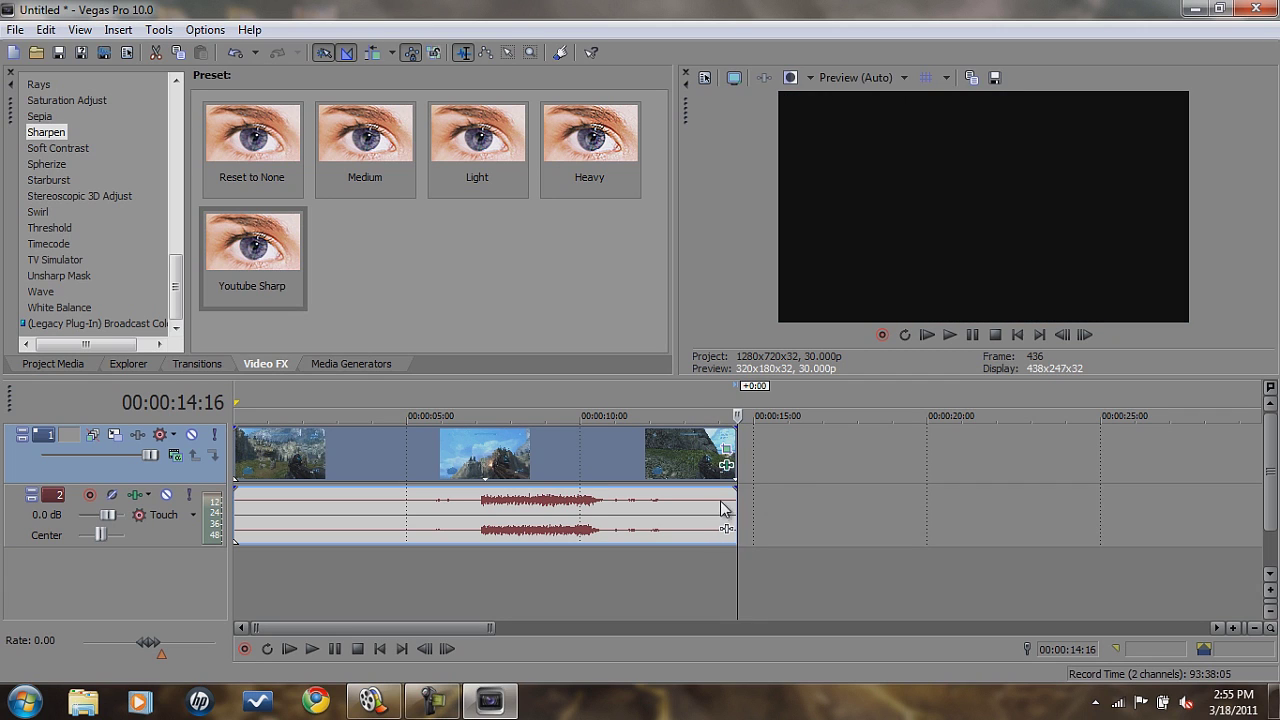
pyautogui.scroll(-3, 727, 510)
pyautogui.scroll(-3, 729, 513)
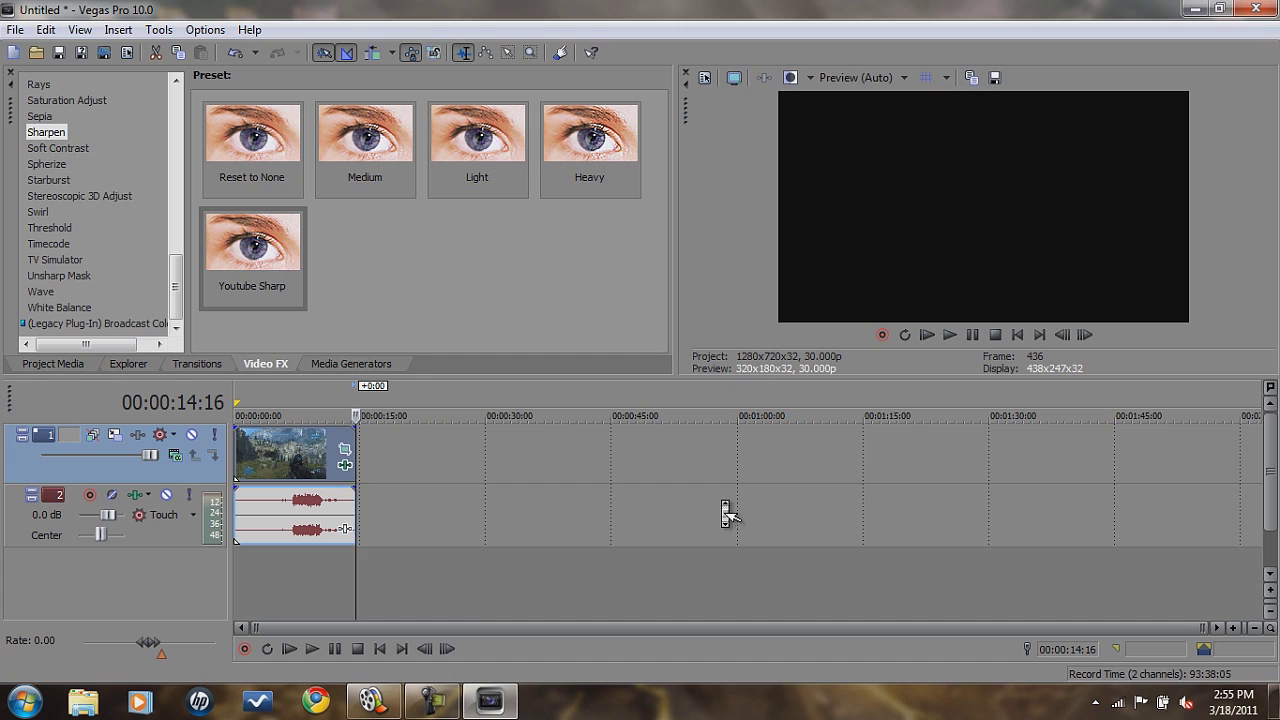
pyautogui.click(69, 367)
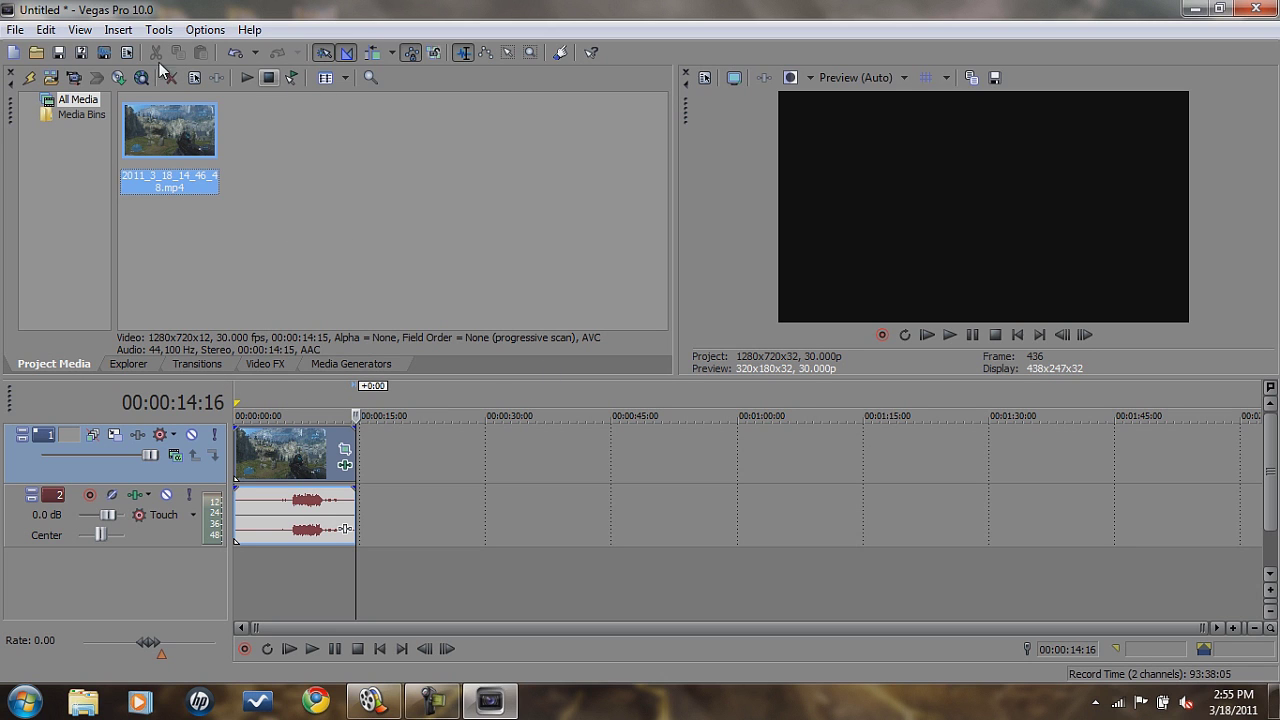
# - Render as Windows Media Video V11 with the 6 Mbps HD 720-30p Video template, opening its custom settings
pyautogui.click(104, 53)
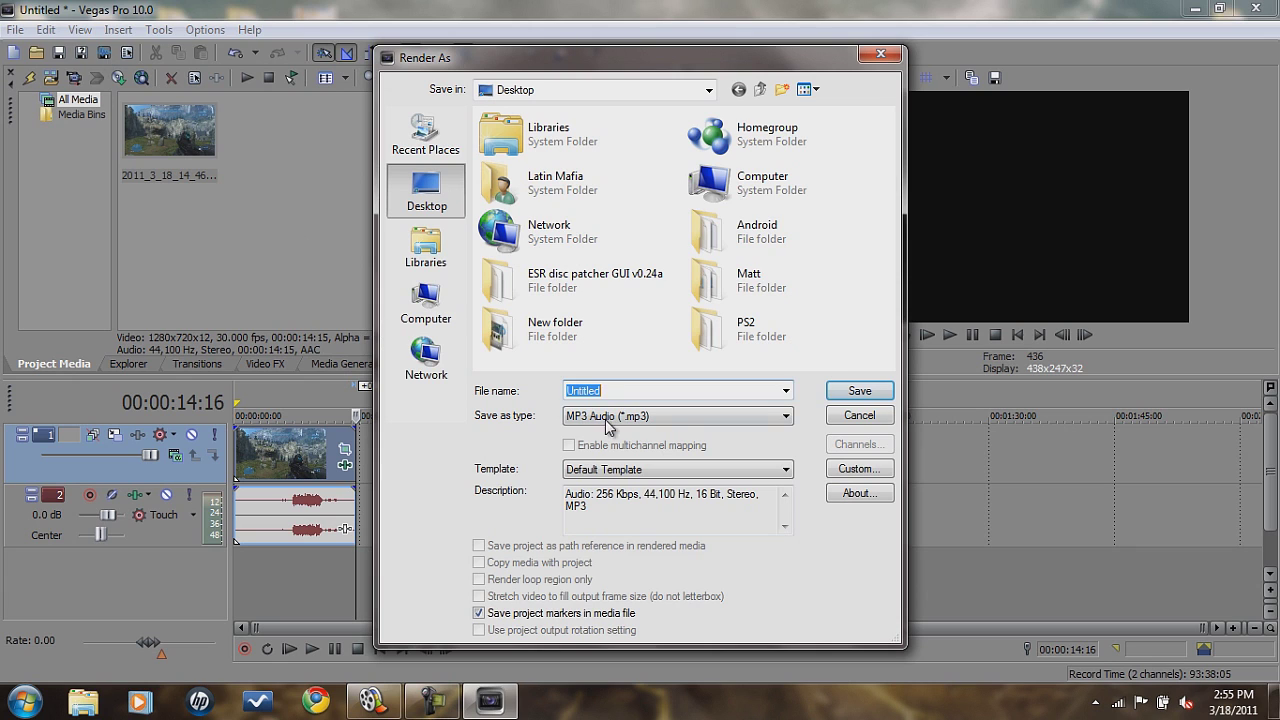
pyautogui.click(664, 424)
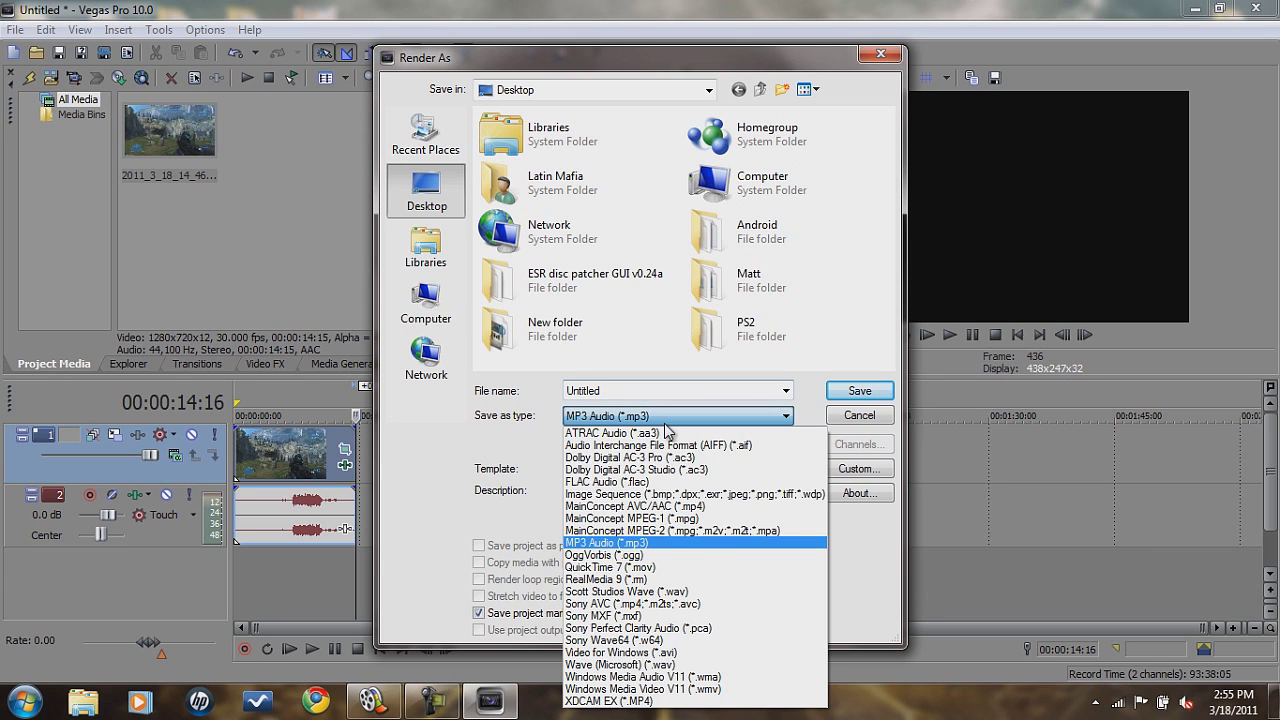
pyautogui.click(730, 689)
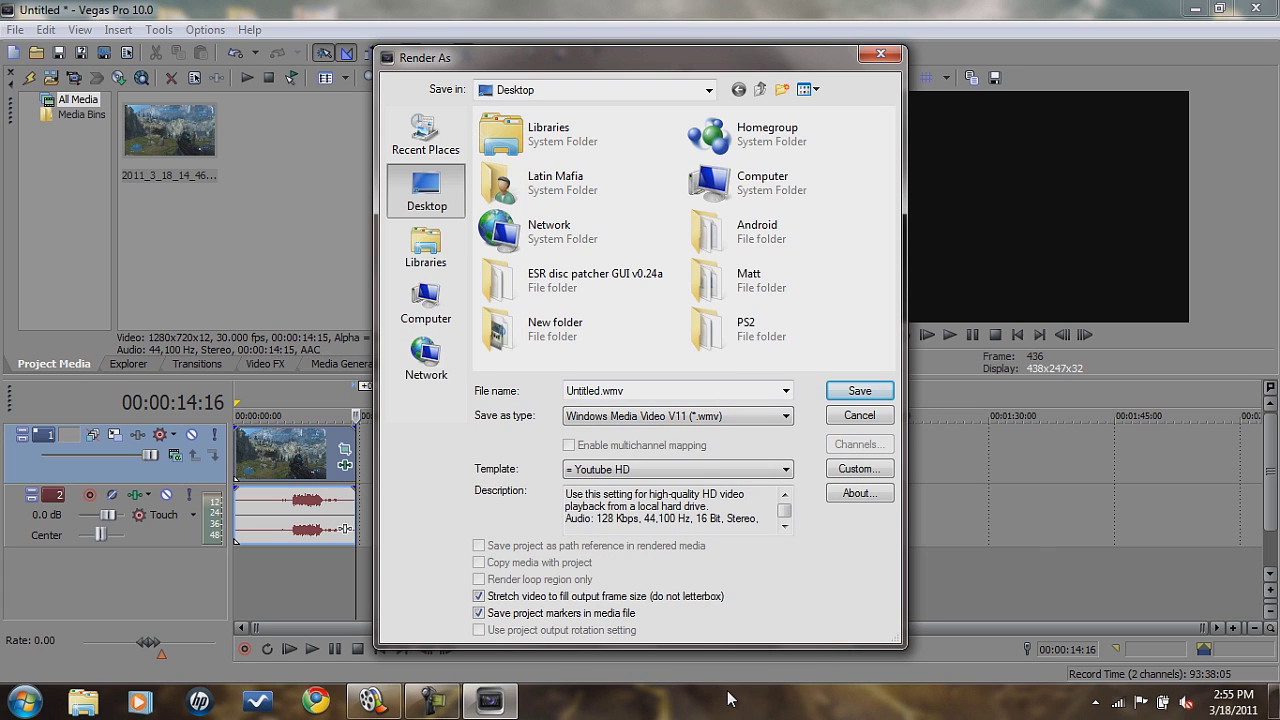
pyautogui.click(783, 469)
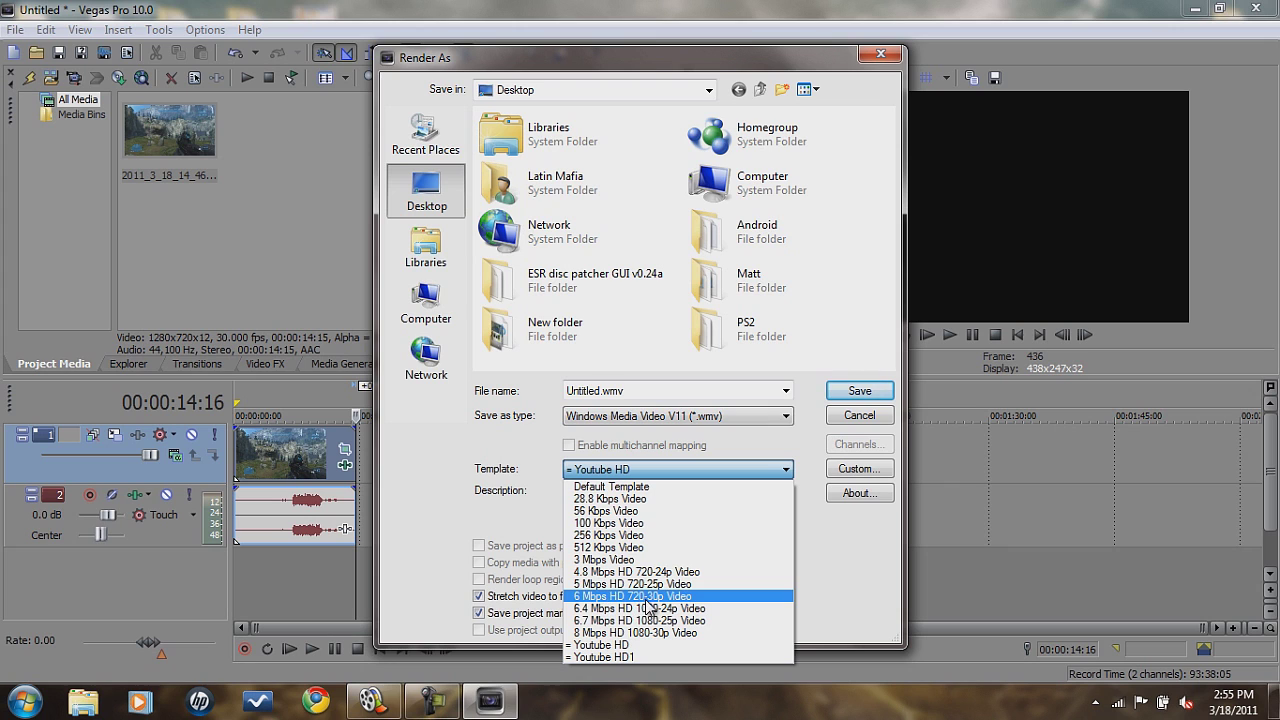
pyautogui.click(697, 600)
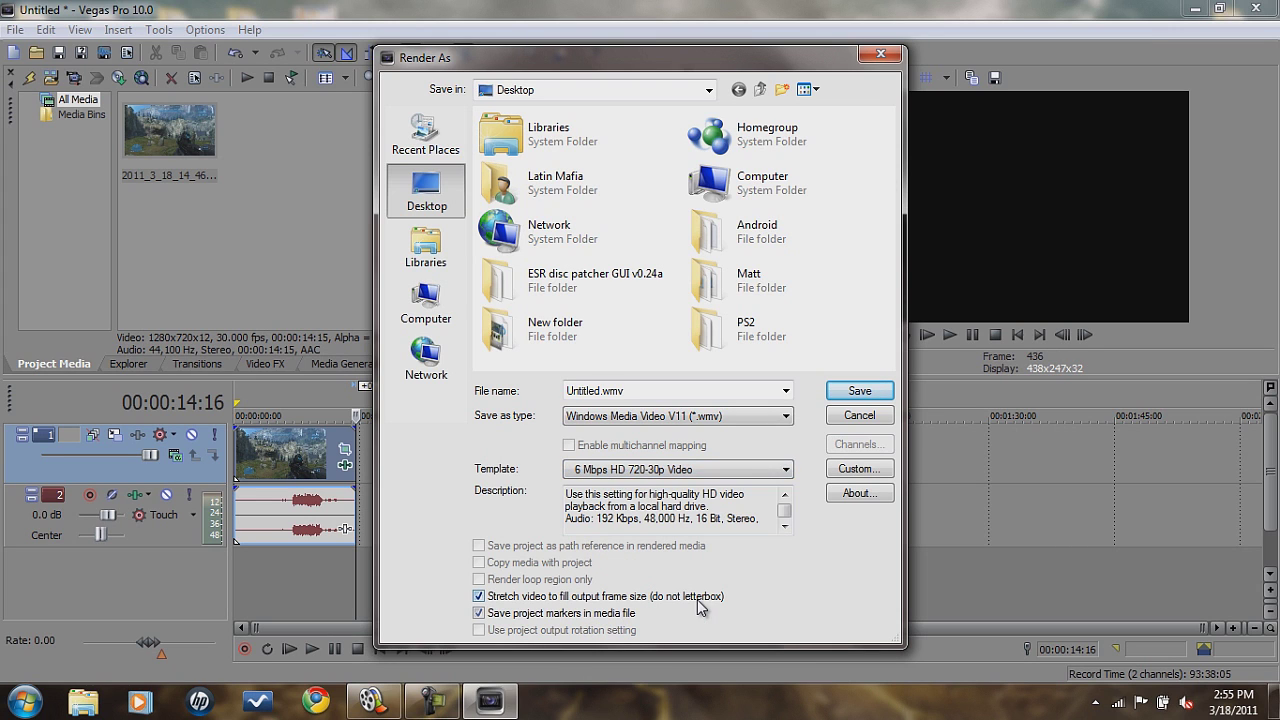
pyautogui.click(858, 469)
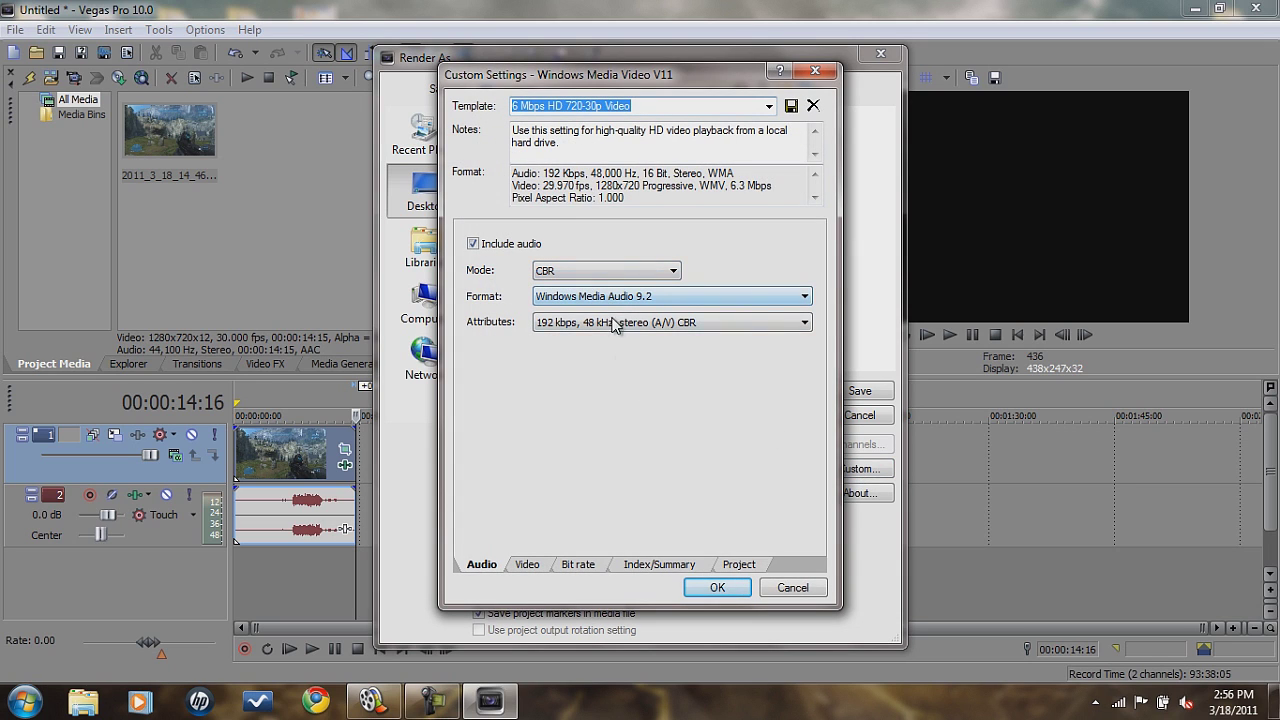
# - Review the audio settings, keeping the format at 192 kbps, 48 kHz stereo
pyautogui.click(674, 300)
pyautogui.click(678, 300)
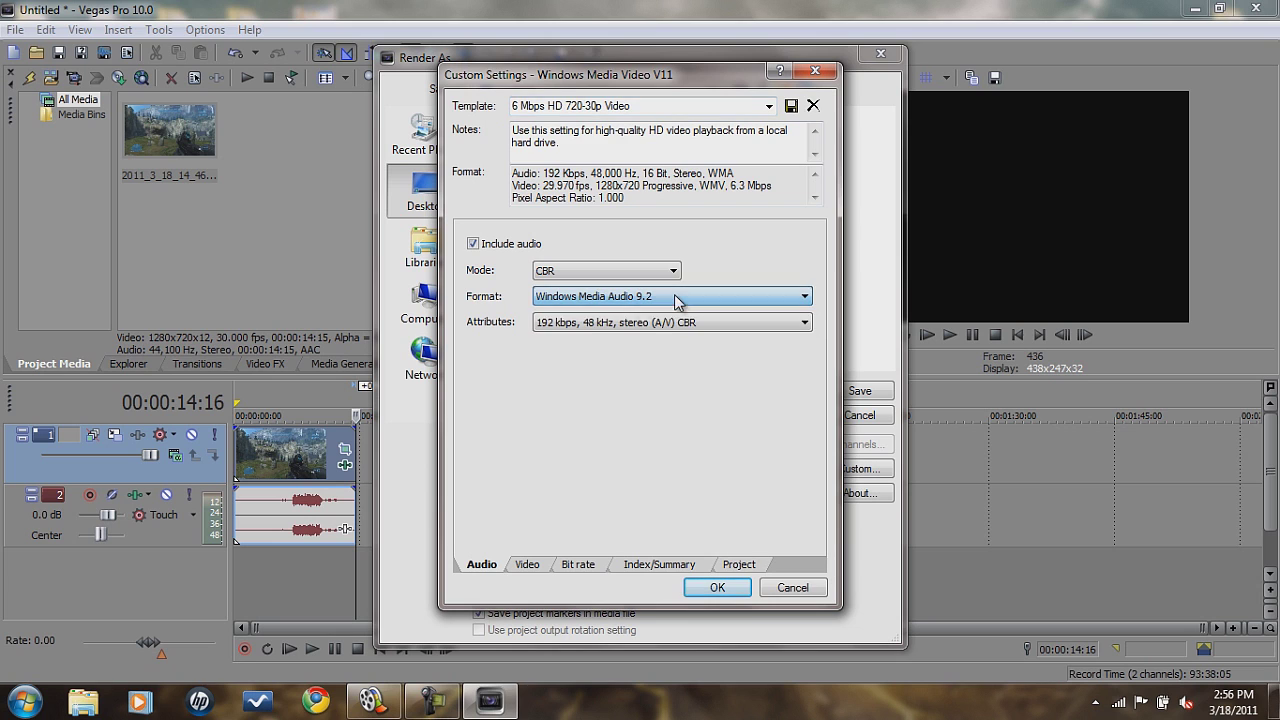
pyautogui.click(664, 324)
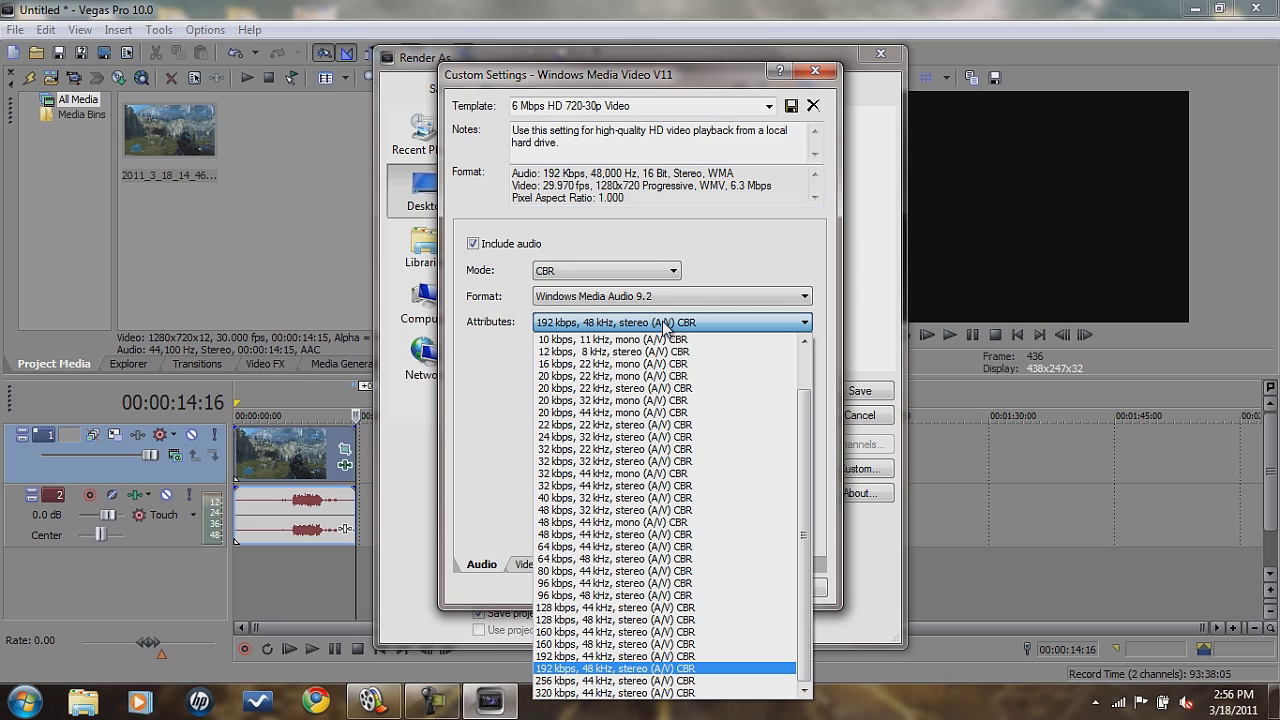
pyautogui.click(664, 324)
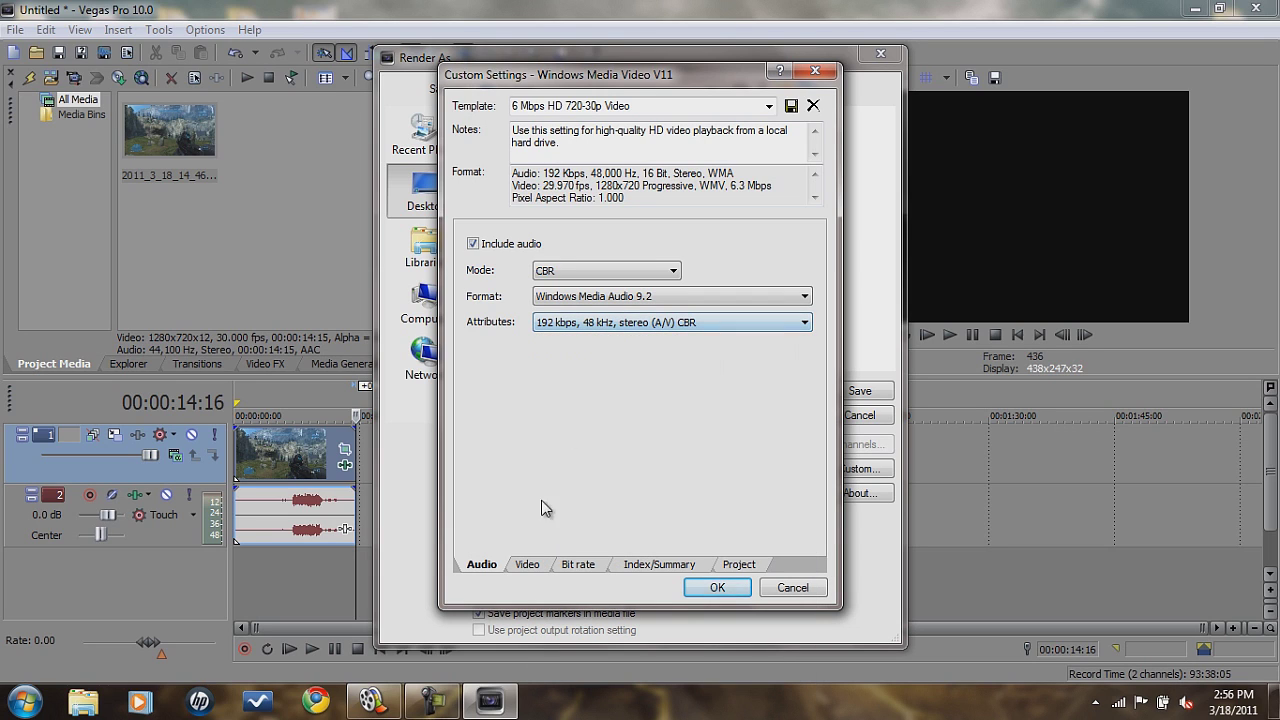
# - Set the video frame rate to 30.000 and check the compression buffer seconds
pyautogui.click(528, 565)
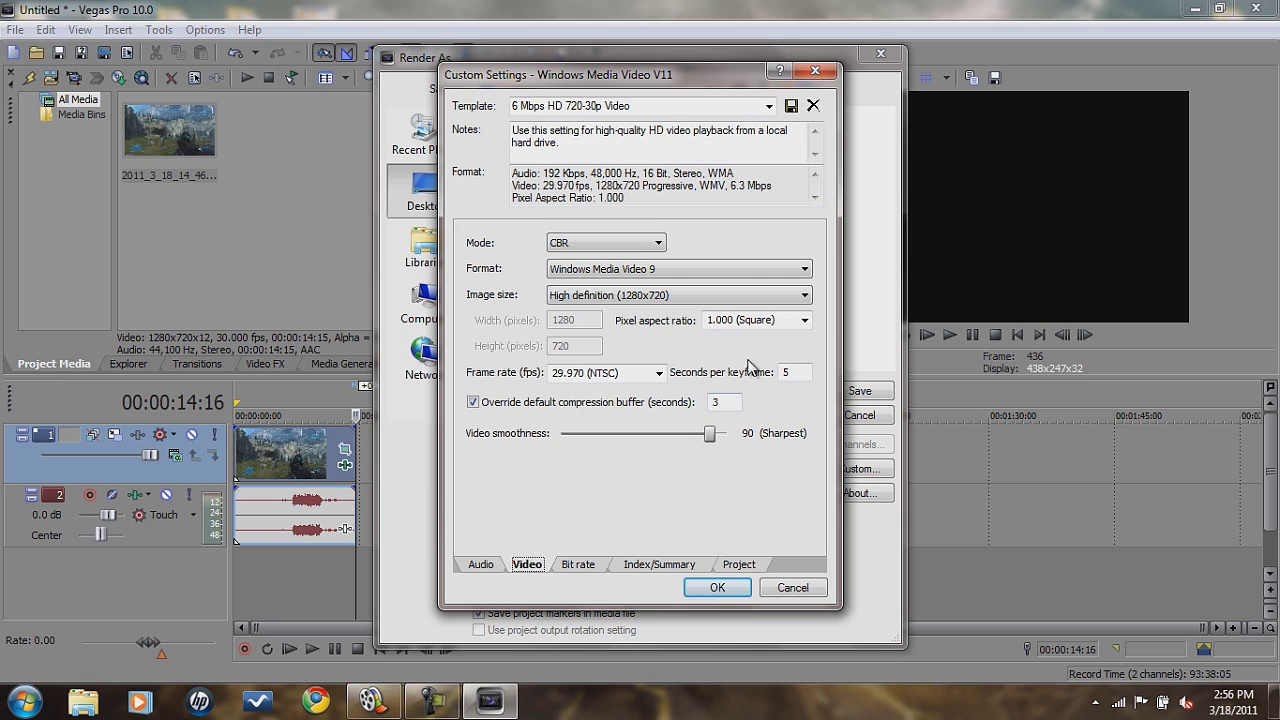
pyautogui.click(659, 373)
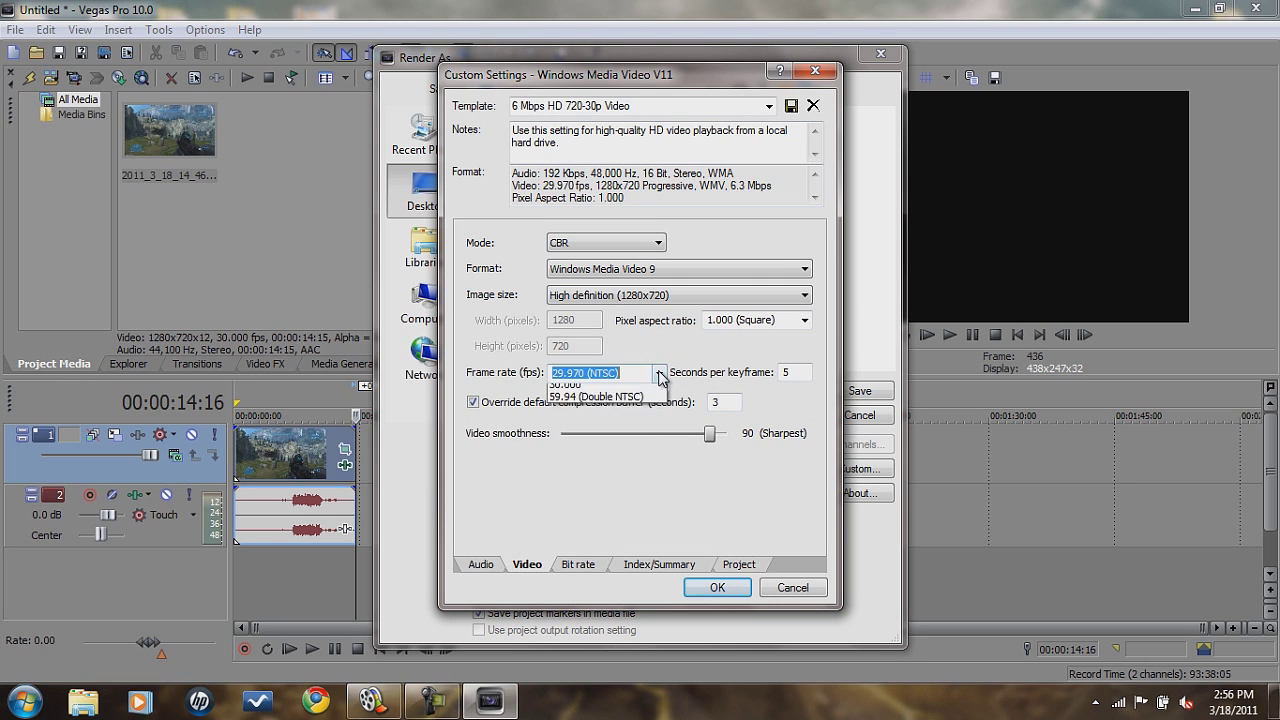
pyautogui.click(582, 465)
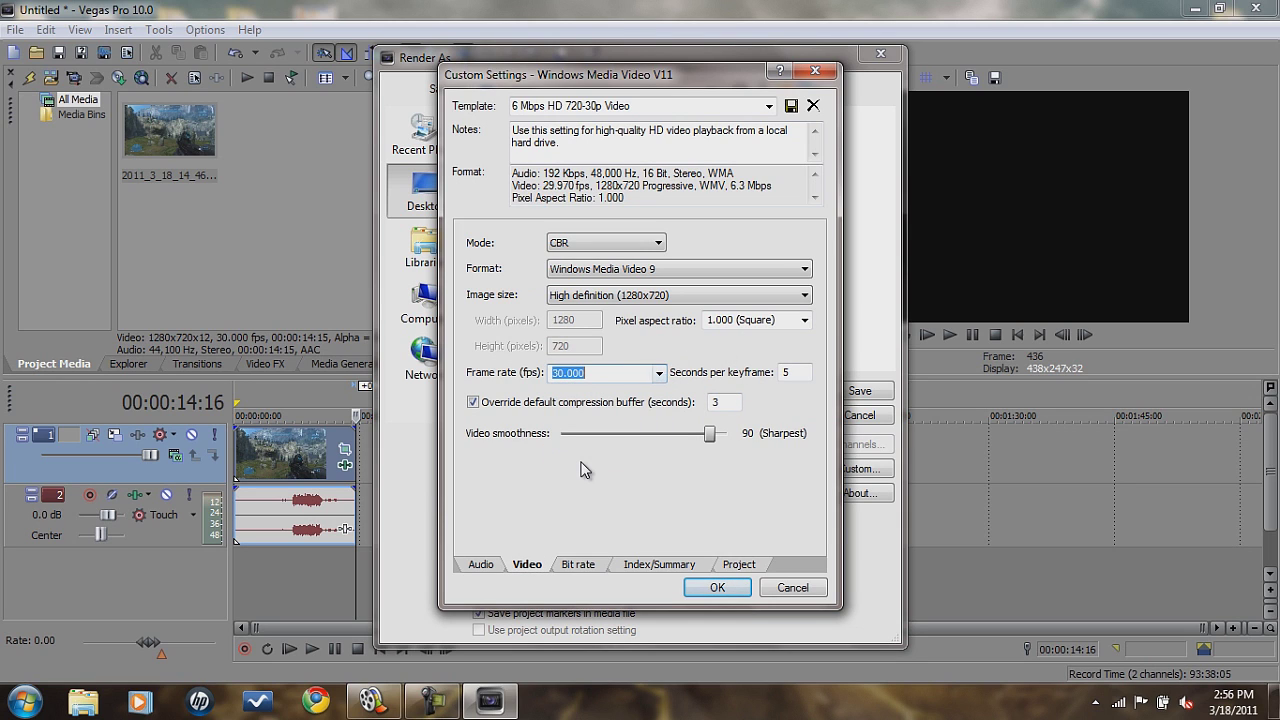
pyautogui.click(621, 372)
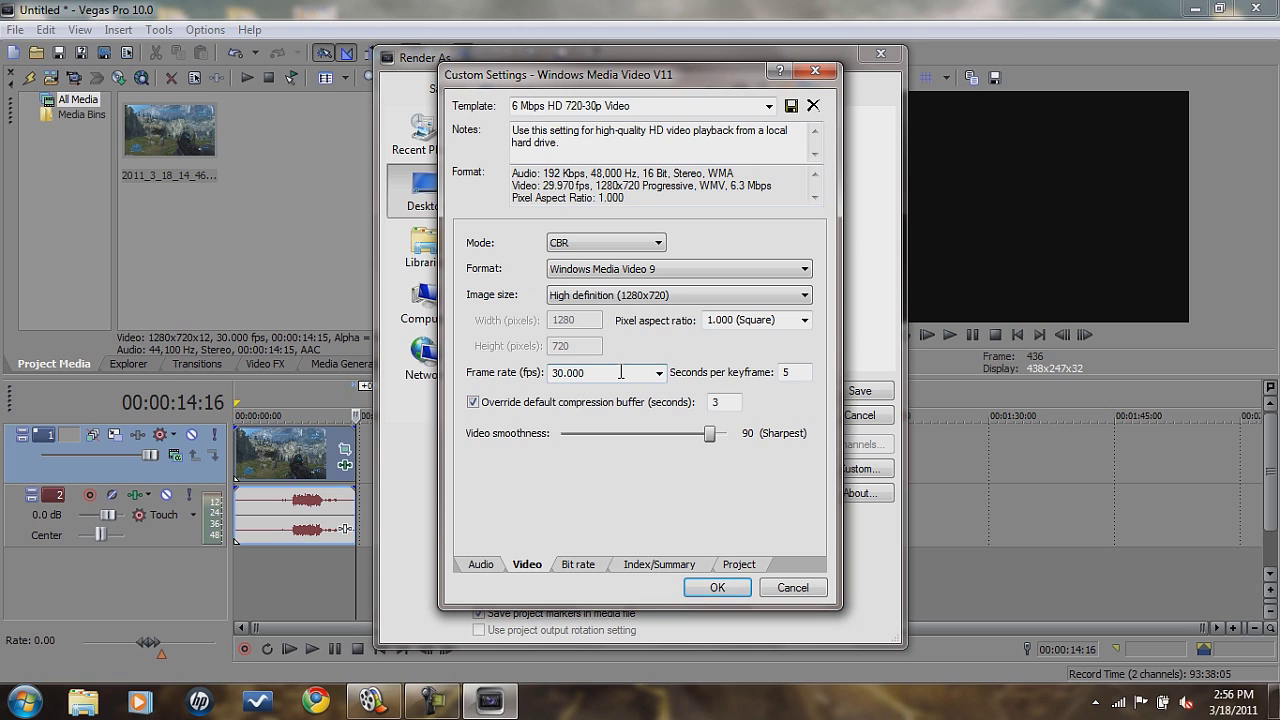
pyautogui.click(730, 403)
# - Discard the custom changes and switch the render template to Youtube HD
pyautogui.click(798, 589)
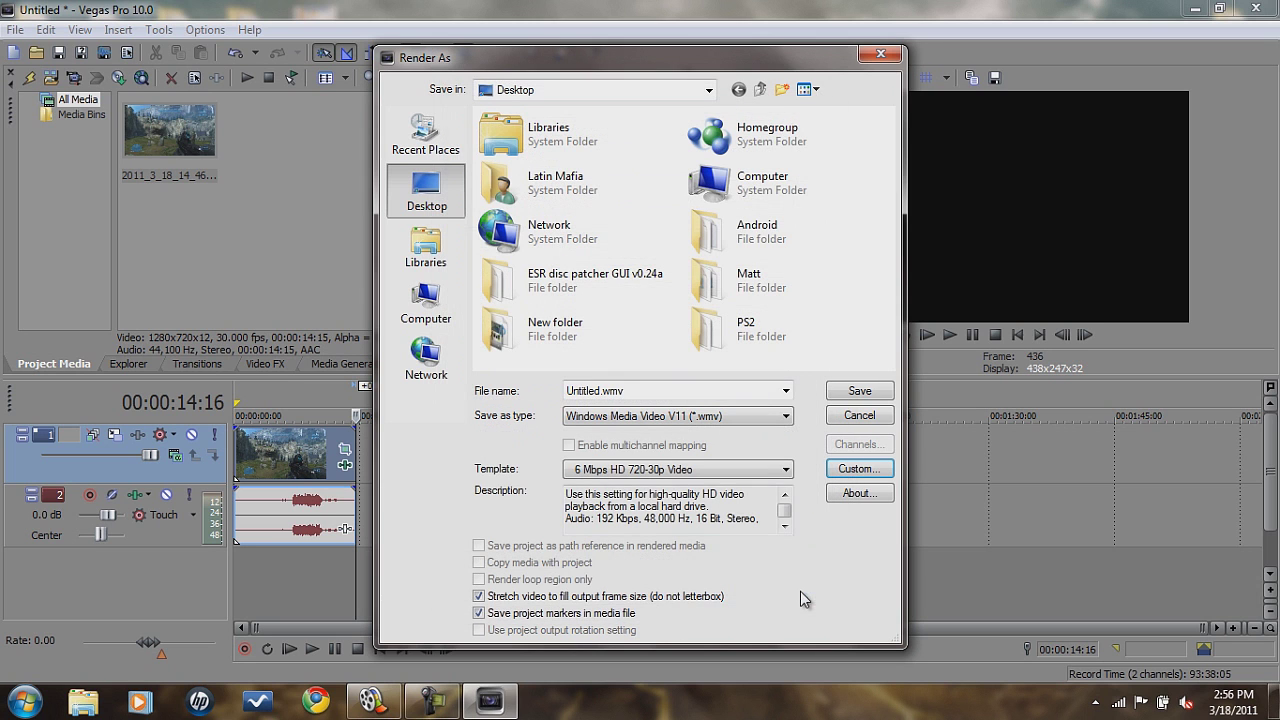
pyautogui.click(780, 470)
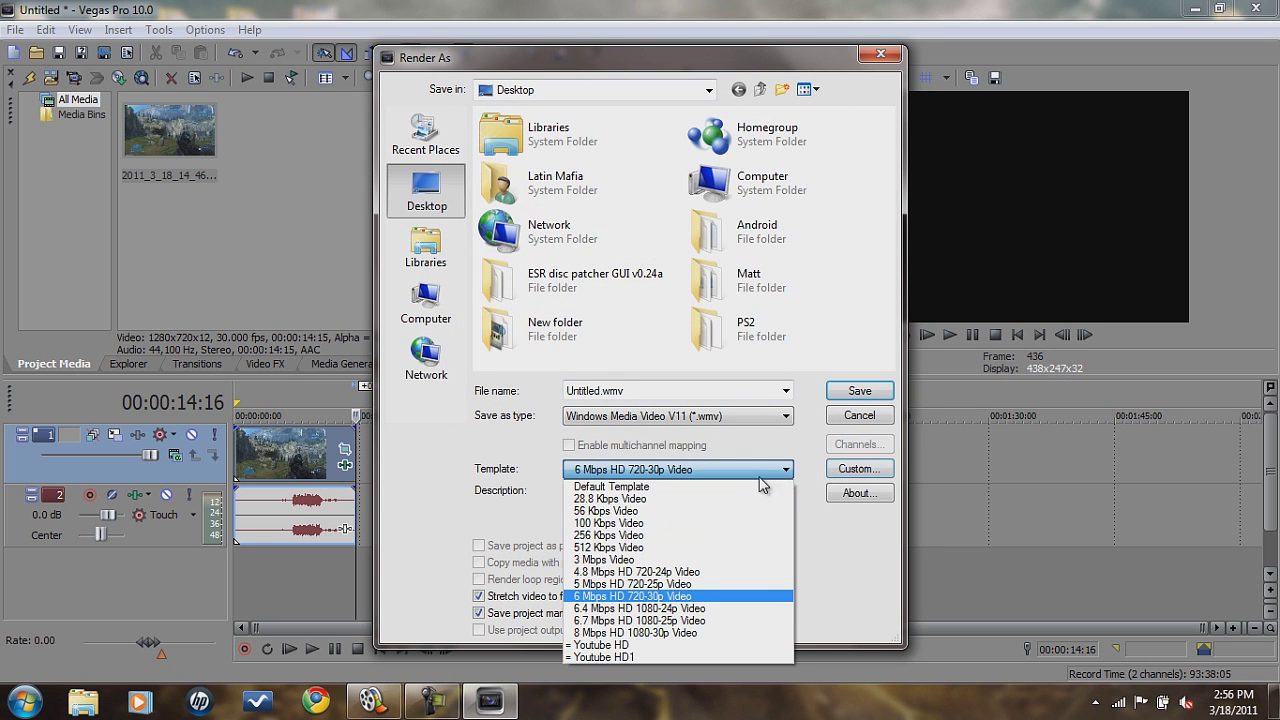
pyautogui.click(592, 645)
# - Review the Youtube HD video settings: 8-second compression buffer and seconds per keyframe
pyautogui.click(858, 469)
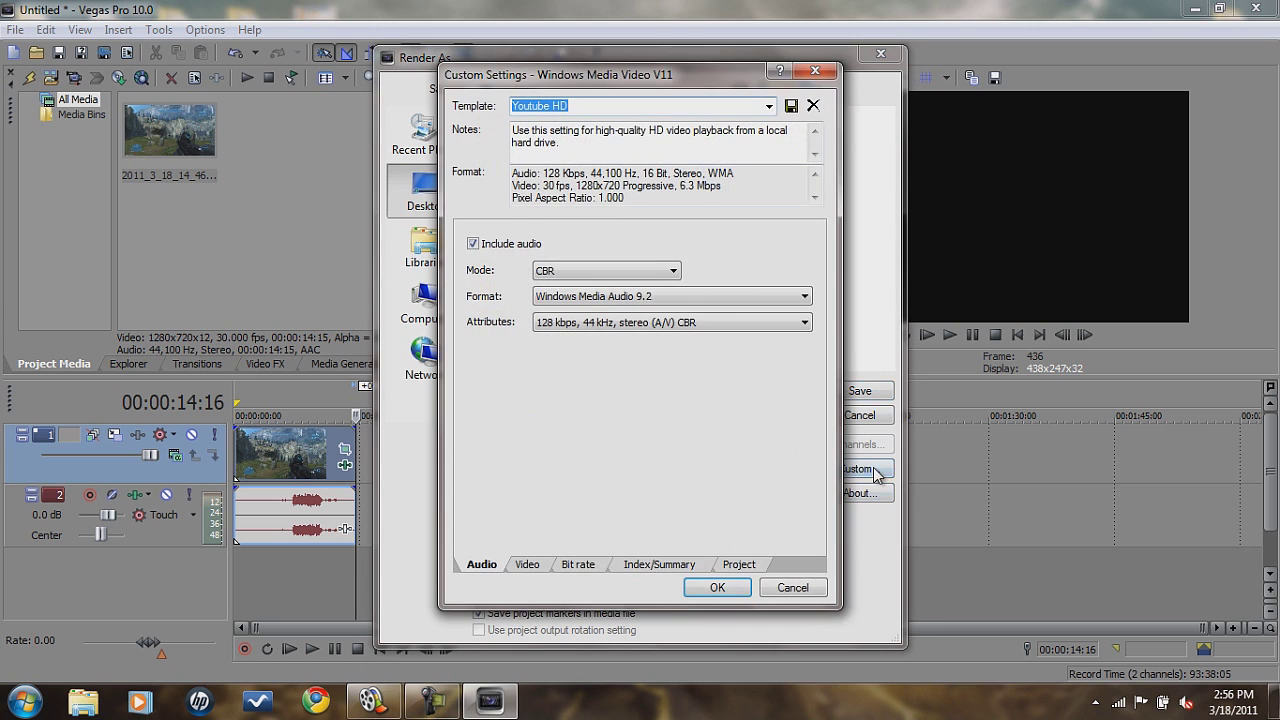
pyautogui.click(528, 564)
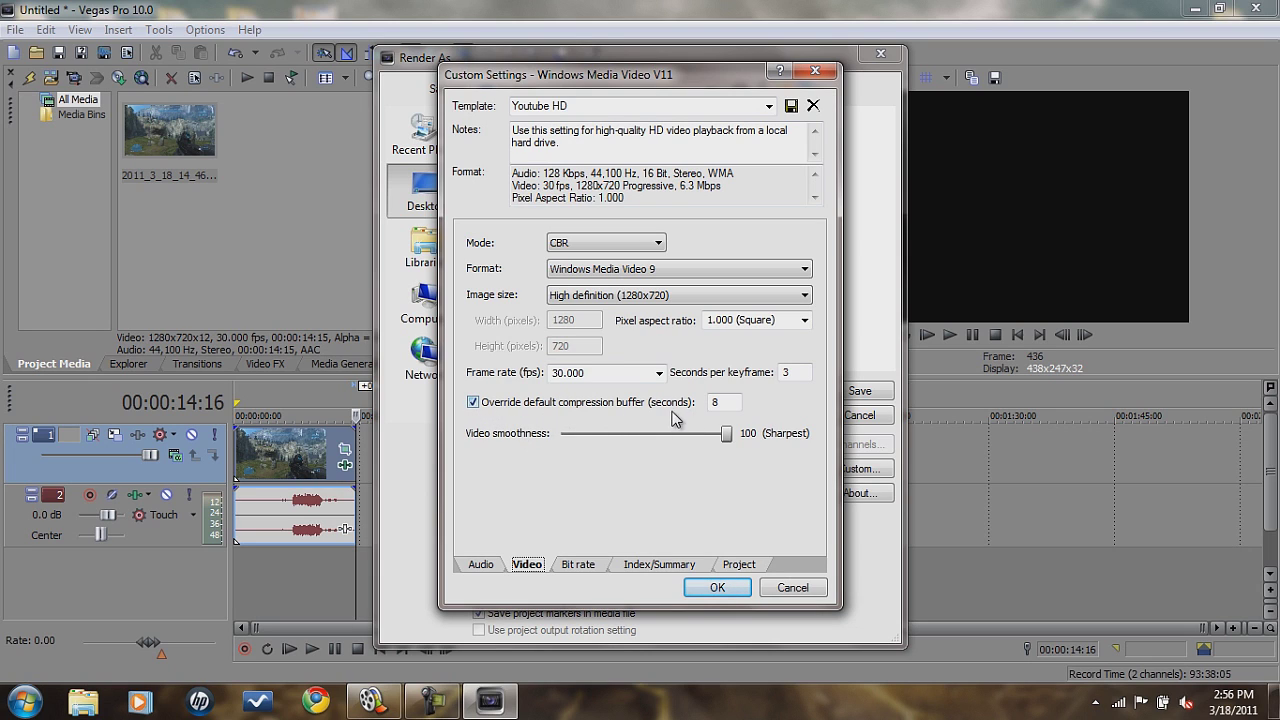
pyautogui.click(731, 402)
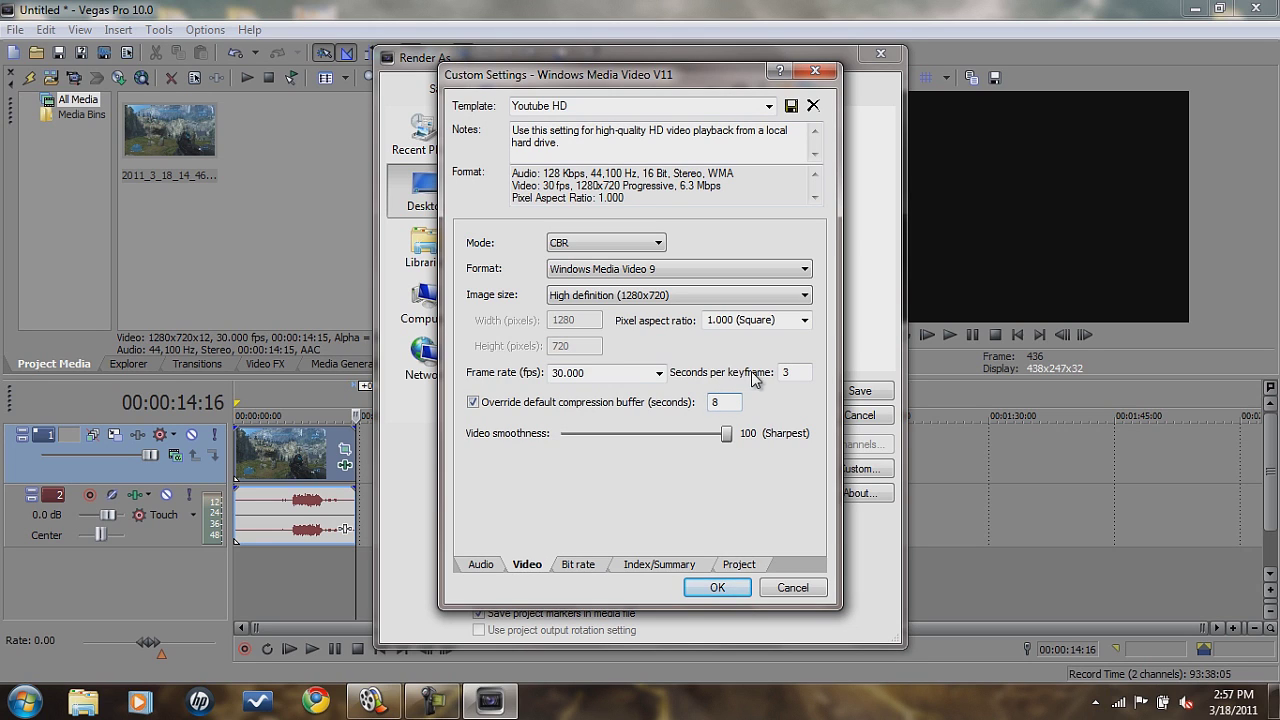
pyautogui.click(804, 373)
pyautogui.click(734, 434)
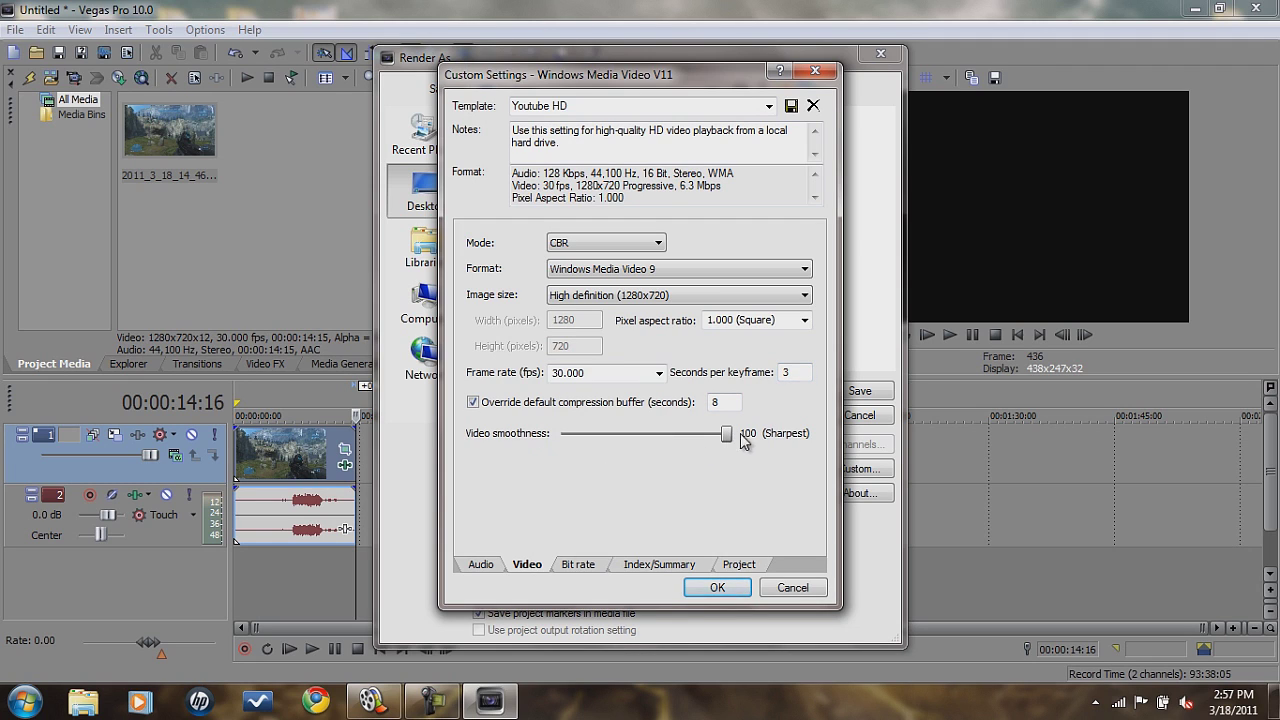
# - Confirm the 8 M bit rate and Best video rendering quality, then accept the settings
pyautogui.click(587, 566)
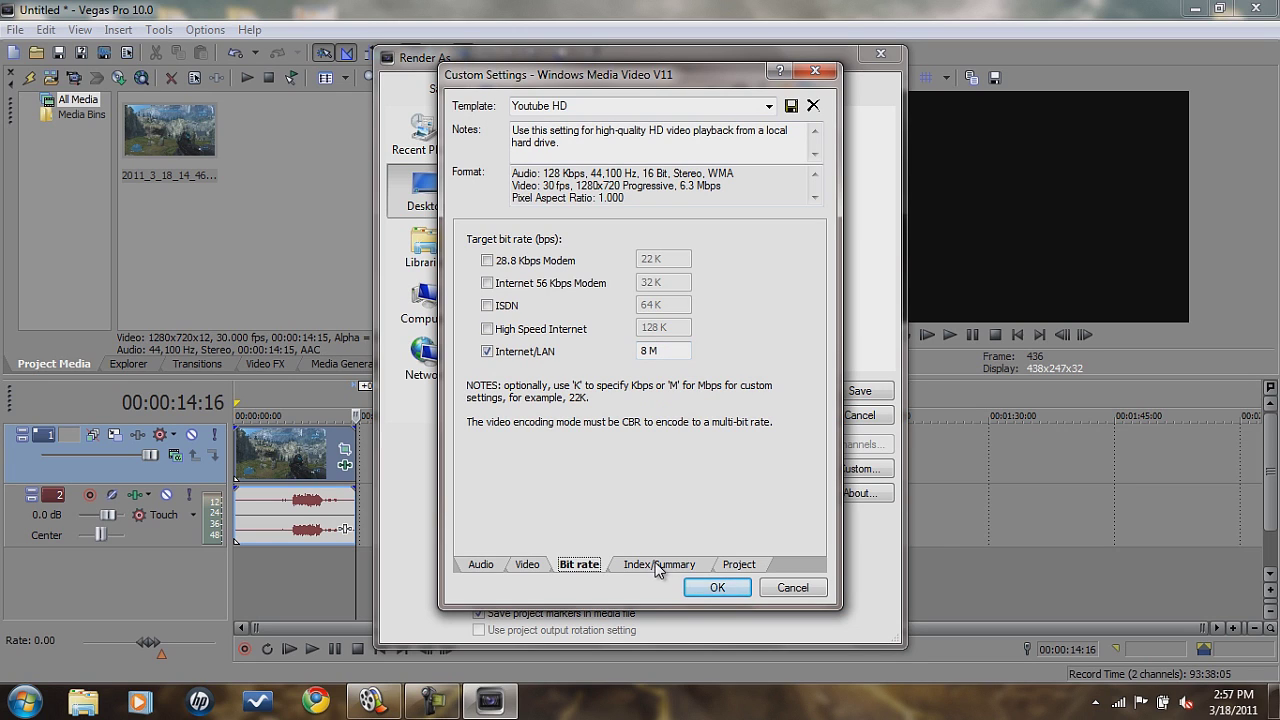
pyautogui.click(666, 350)
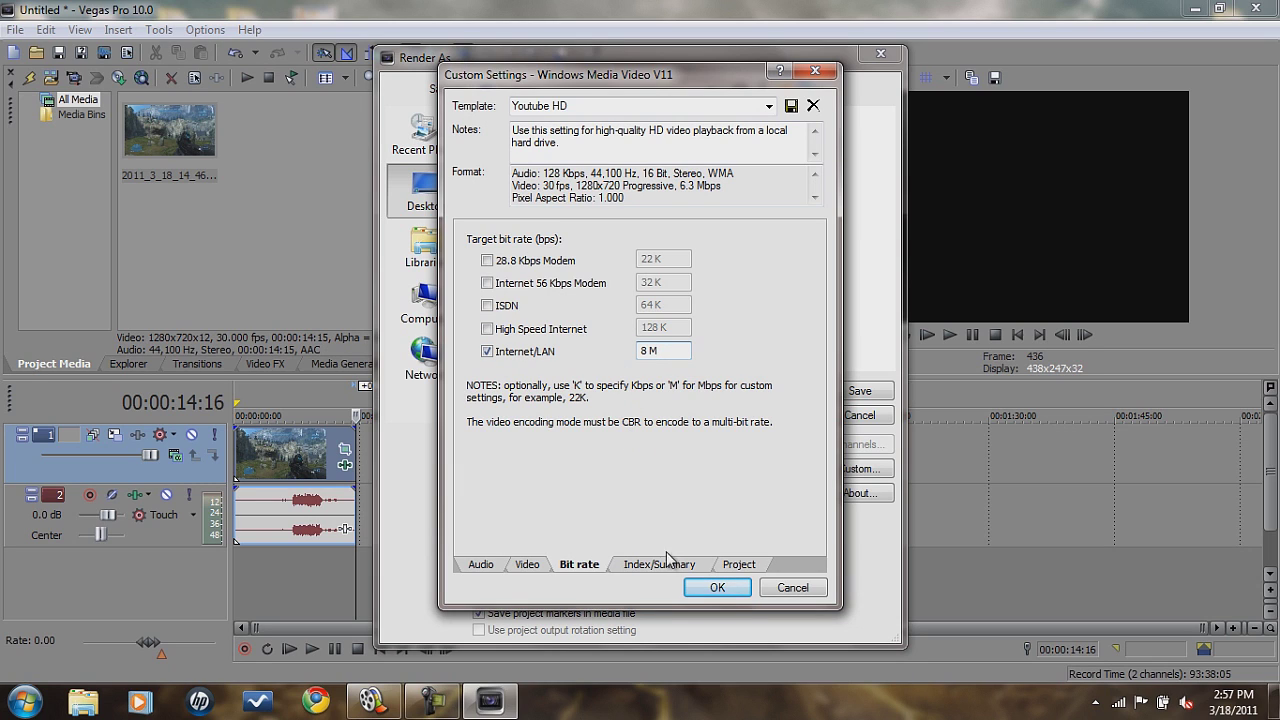
pyautogui.click(740, 566)
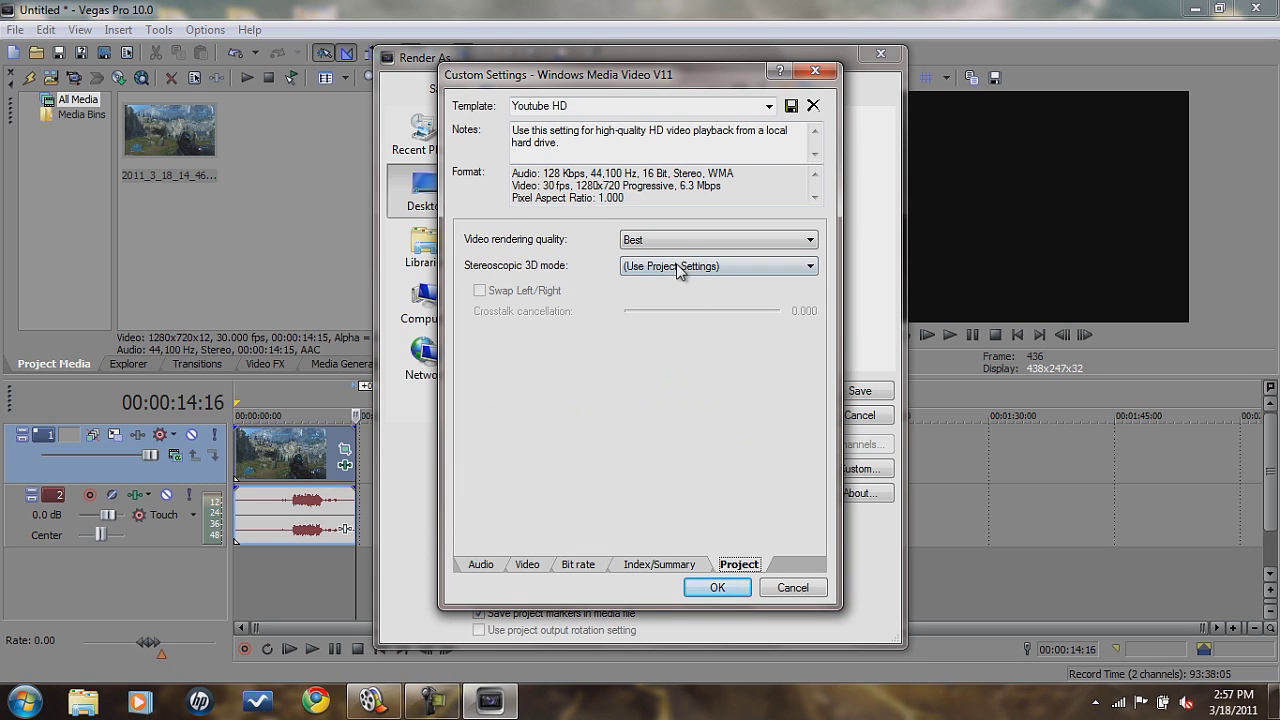
pyautogui.click(656, 242)
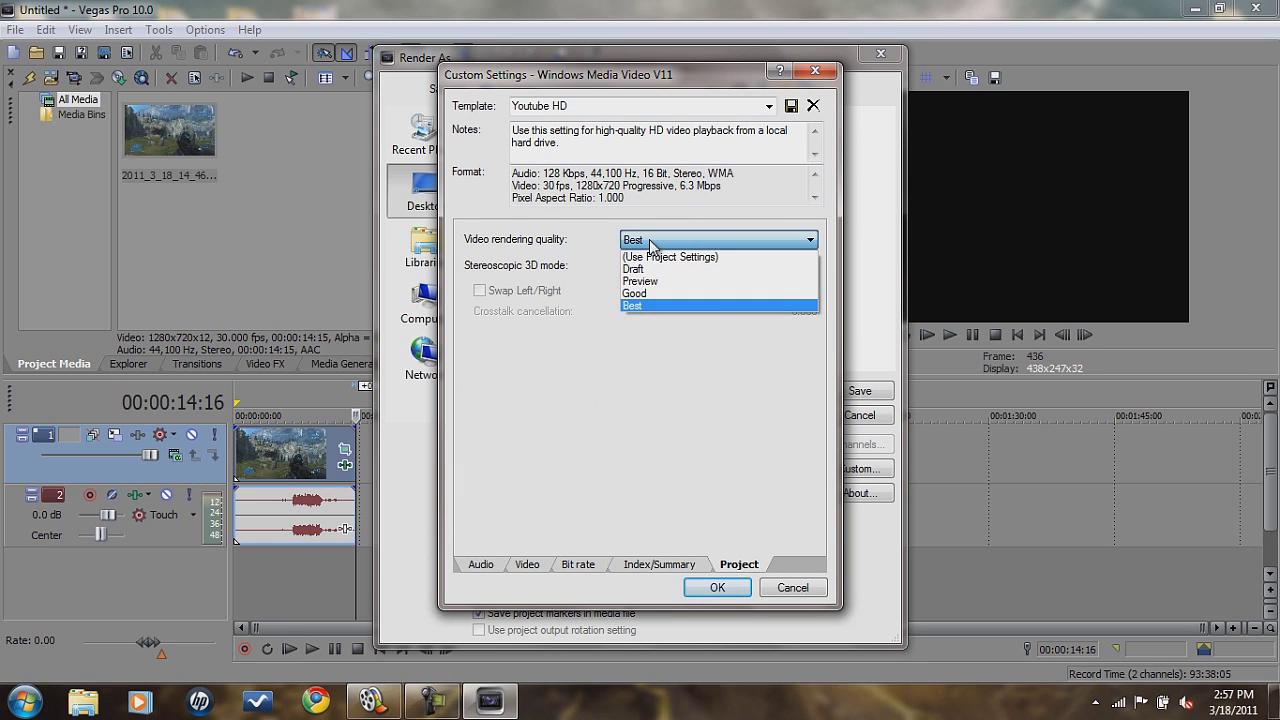
pyautogui.click(654, 305)
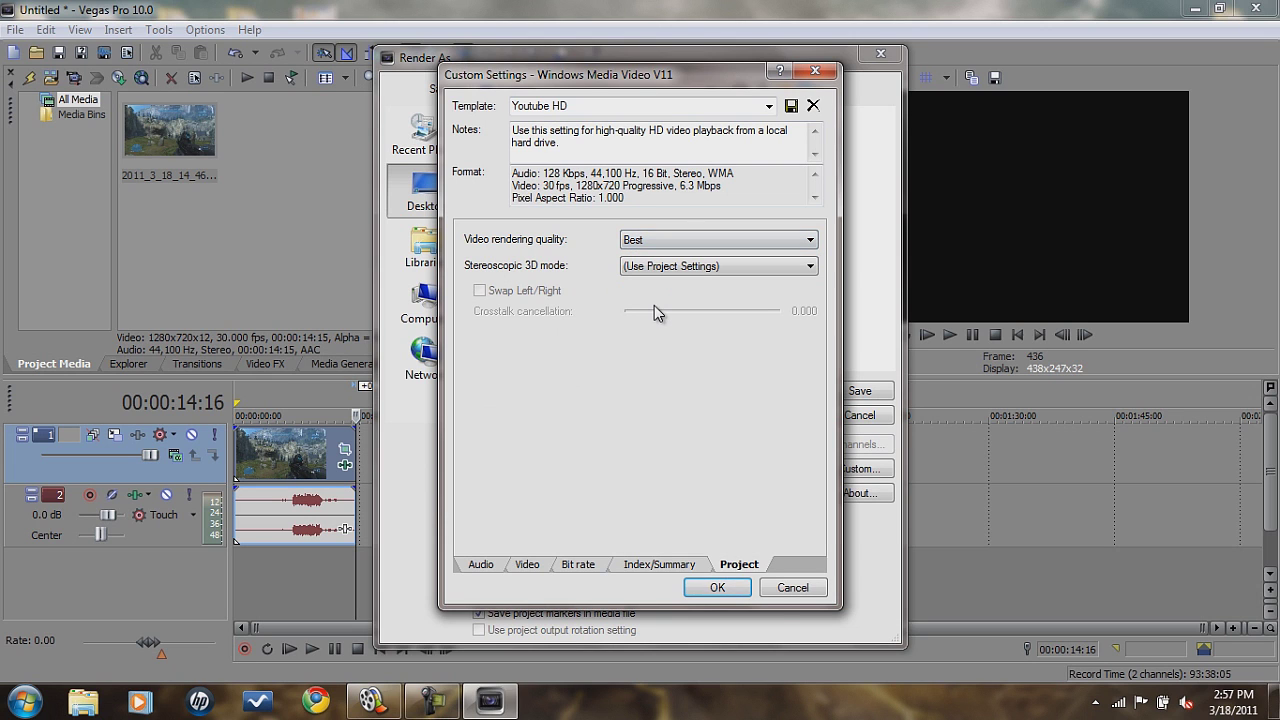
pyautogui.click(737, 585)
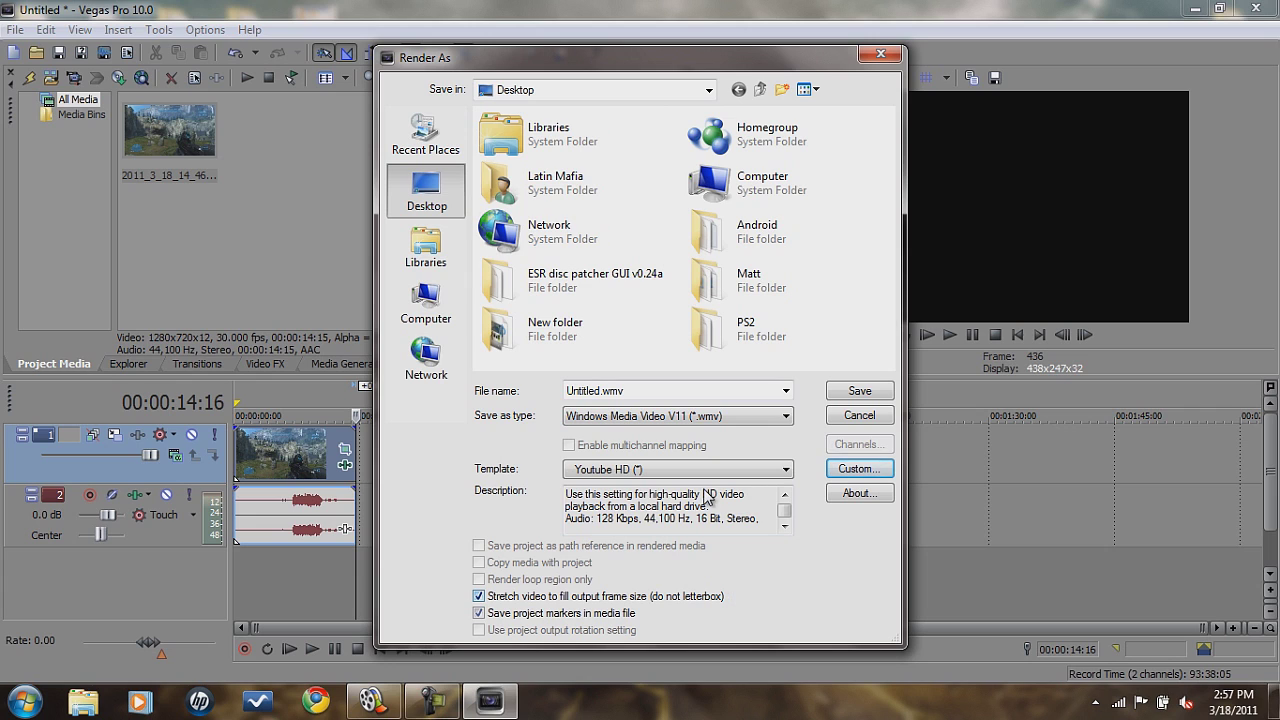
# - Reselect the Youtube HD template and render the project as 'Halo Reach.wmv'
pyautogui.click(786, 469)
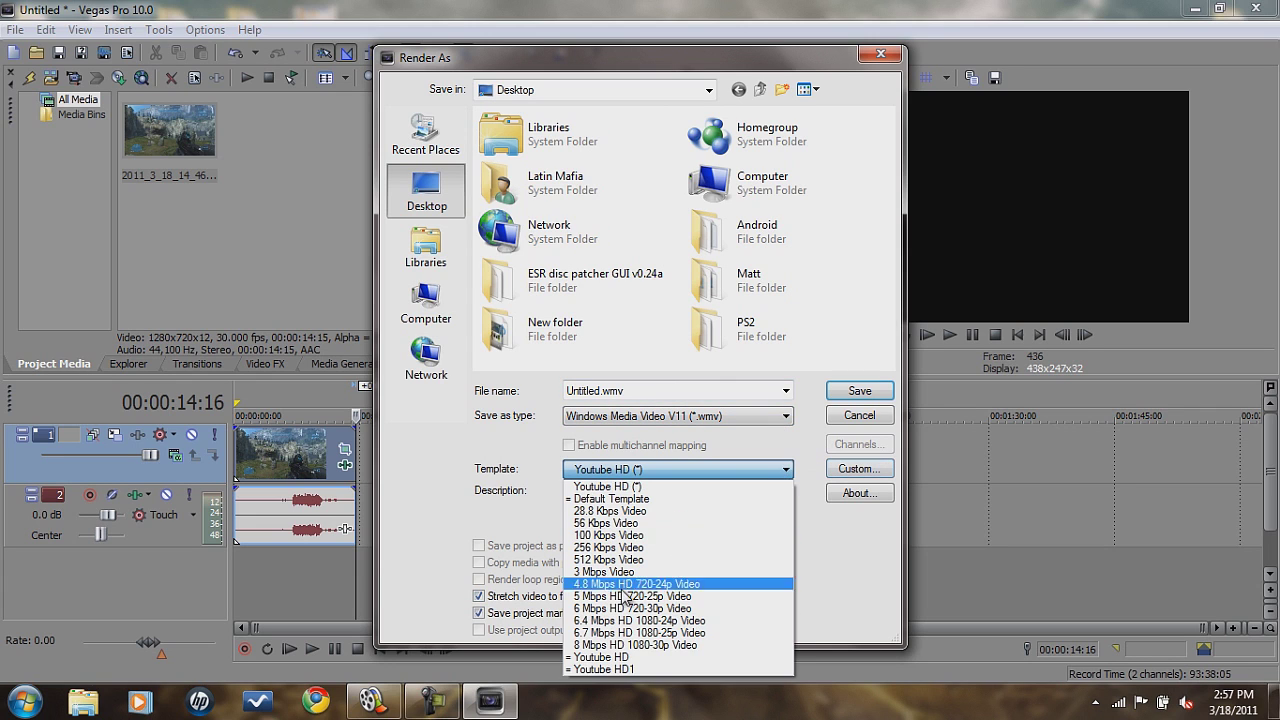
pyautogui.click(612, 667)
pyautogui.doubleClick(648, 391)
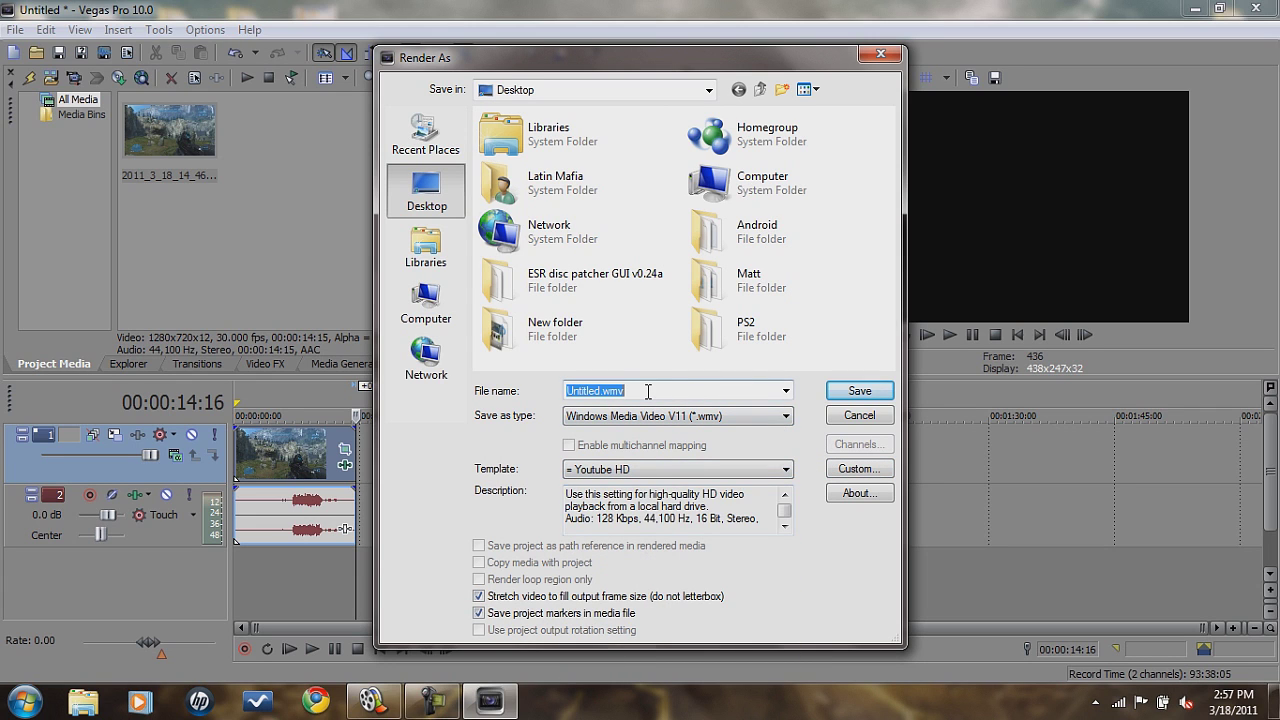
pyautogui.press('BackSpace')
pyautogui.write('Halo Reach')
pyautogui.click(884, 394)
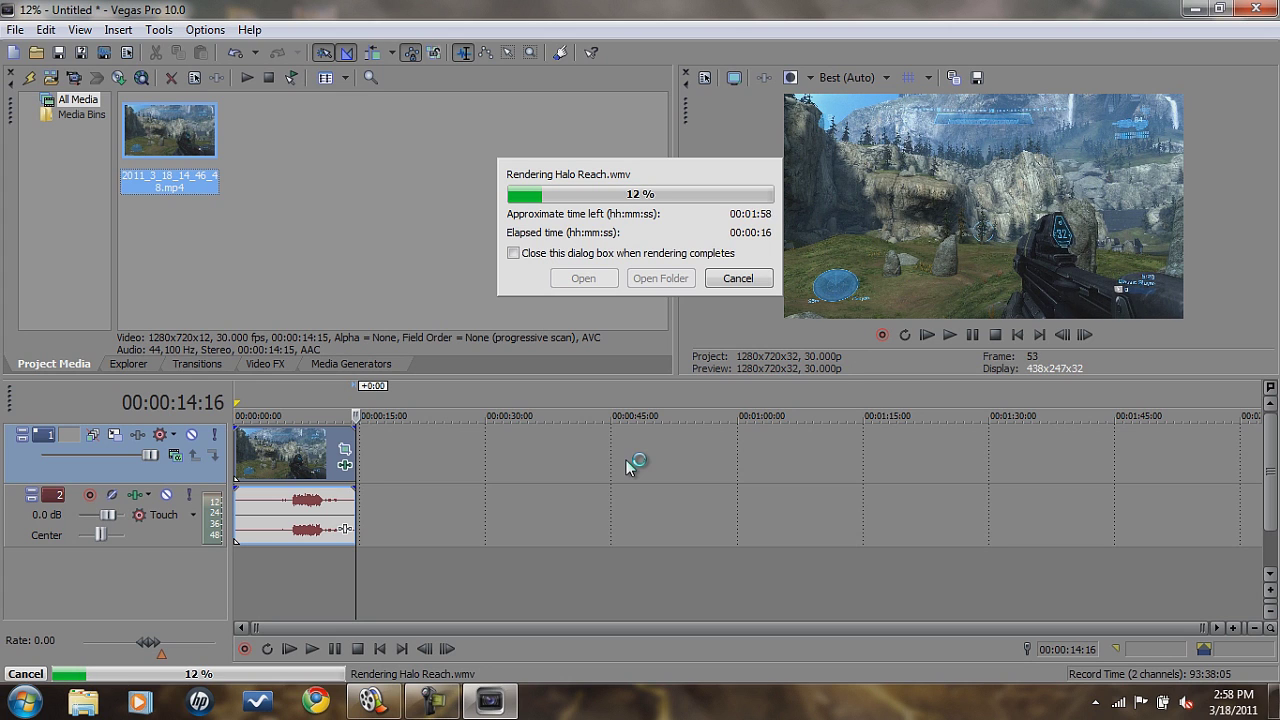
pyautogui.click(372, 702)
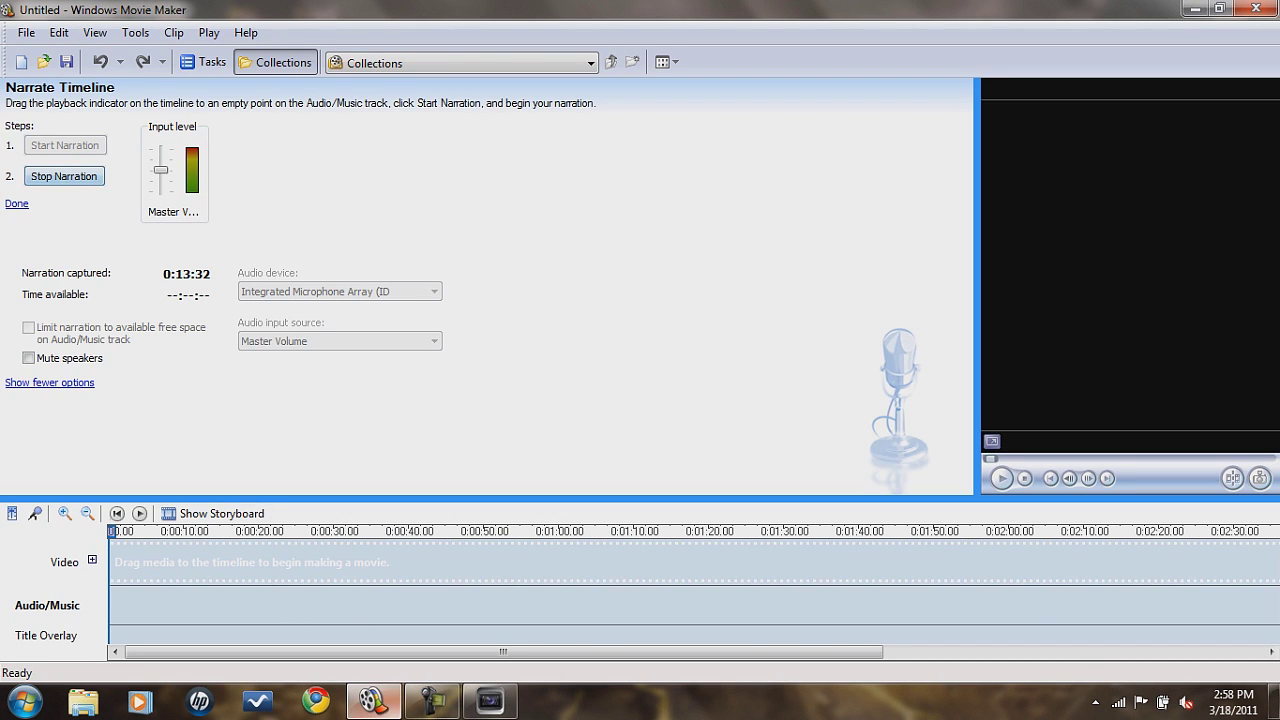
pyautogui.click(490, 702)
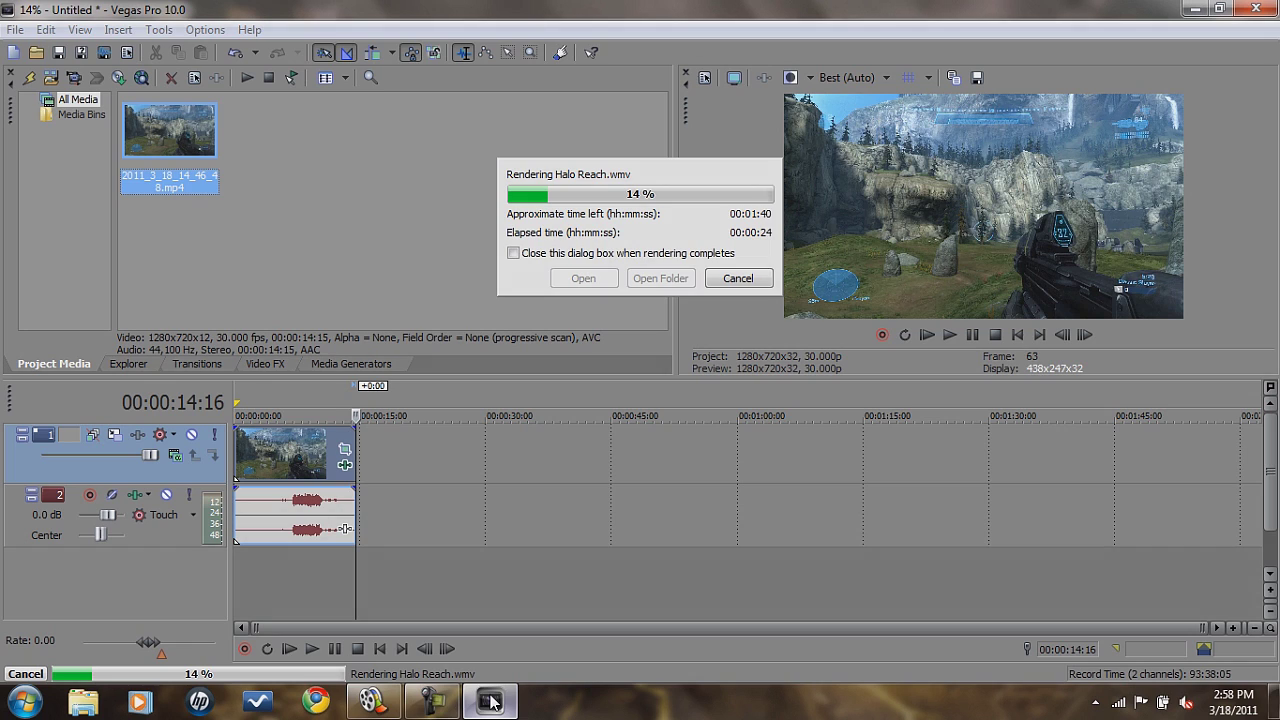